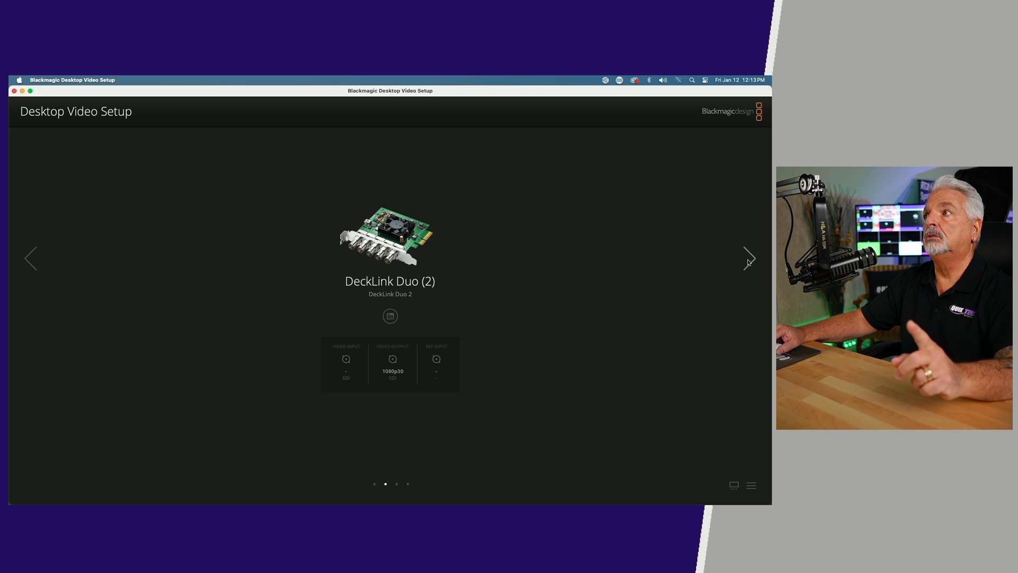
- Look through the DeckLink Duo 2 card's devices up to DeckLink Duo (4) and return to DeckLink Duo (1)
click(747, 262)
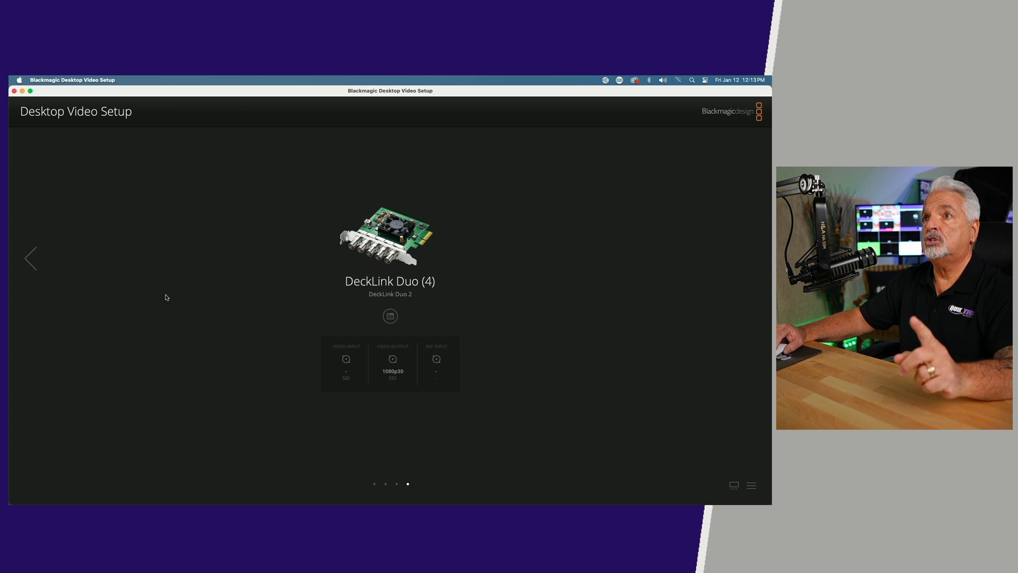
click(31, 260)
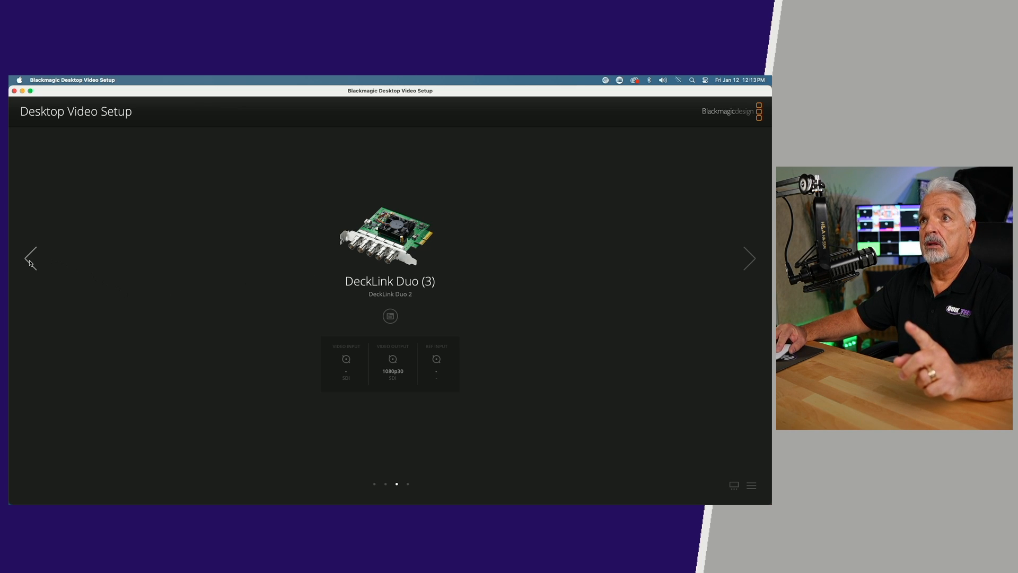
click(30, 261)
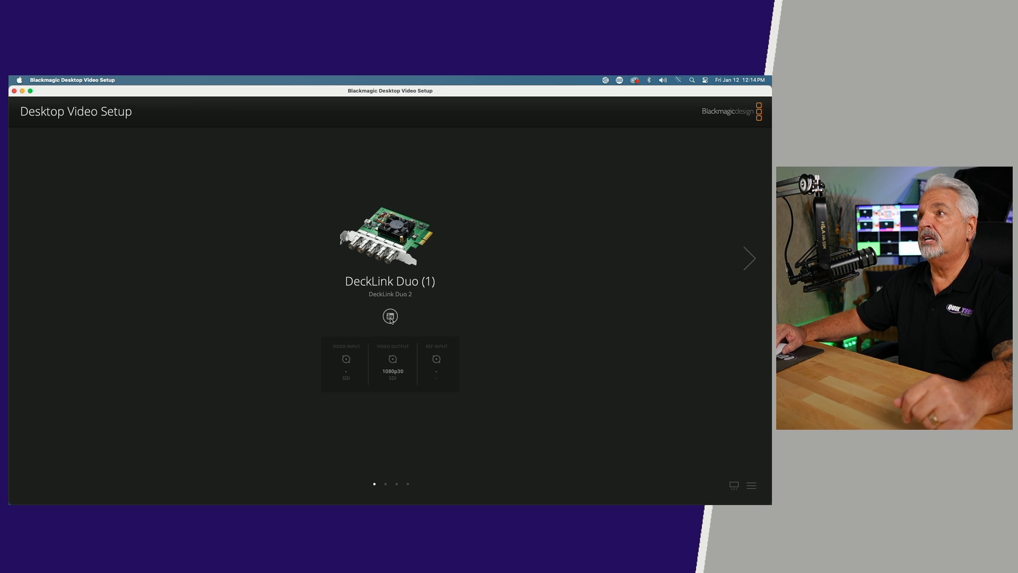
- Map the connector of DeckLink Duo (1) to SDI 1 and save the device settings
click(390, 317)
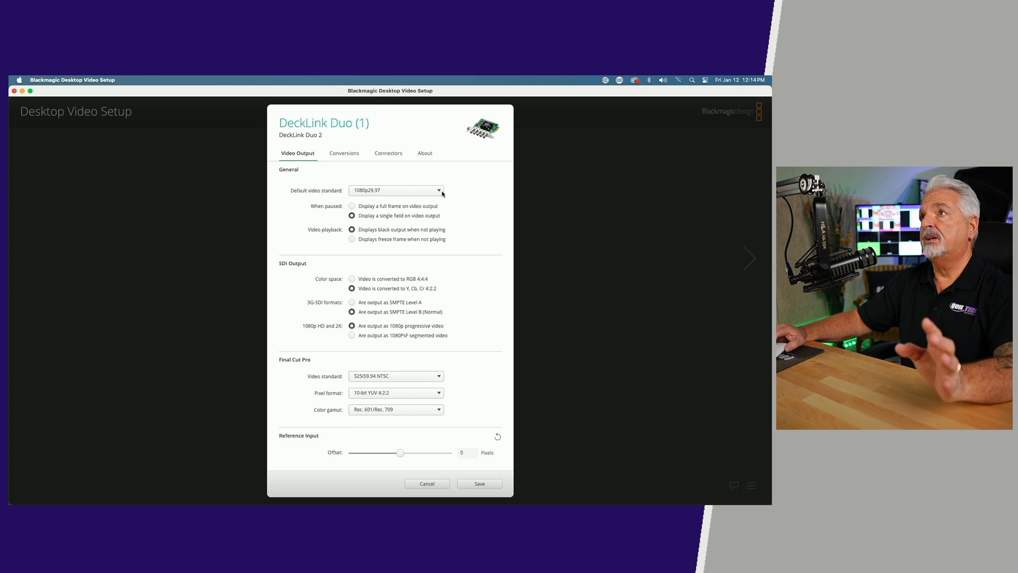
click(385, 155)
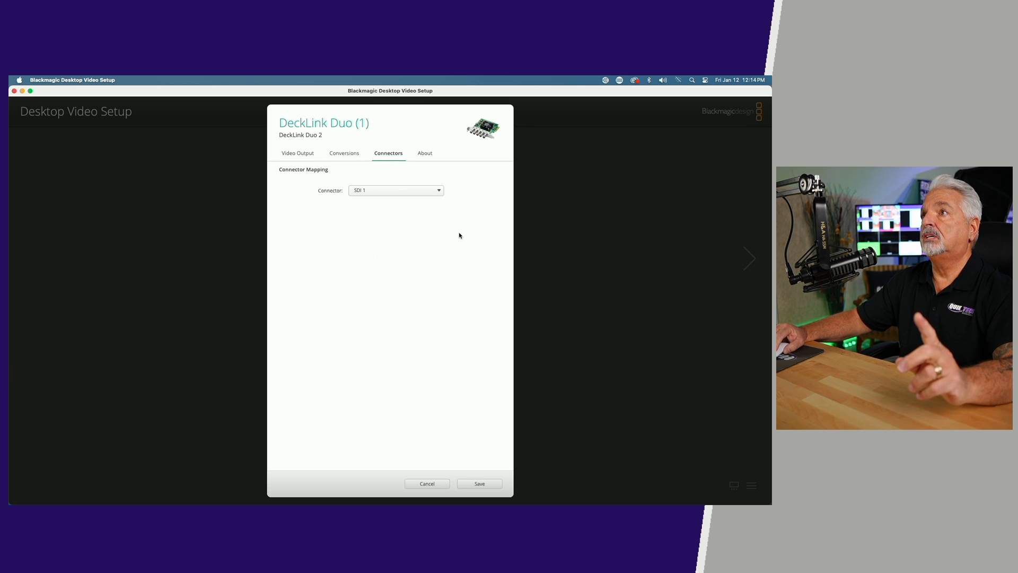
click(440, 191)
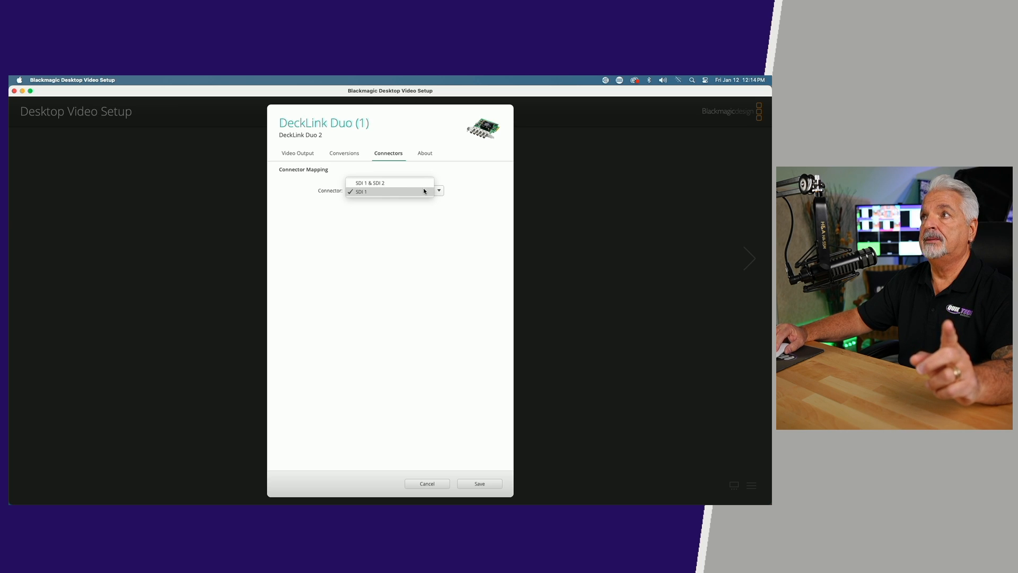
click(423, 193)
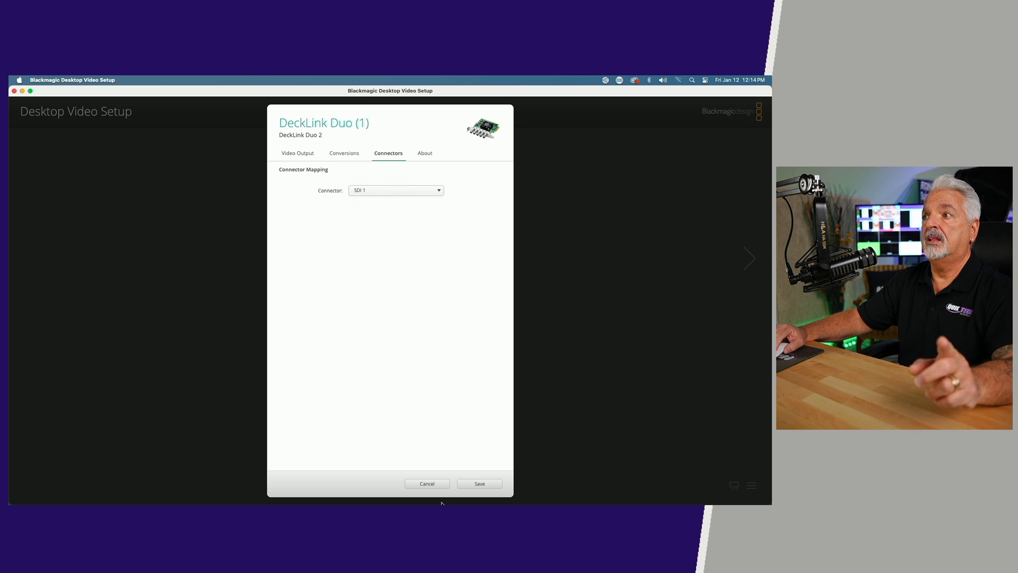
click(480, 484)
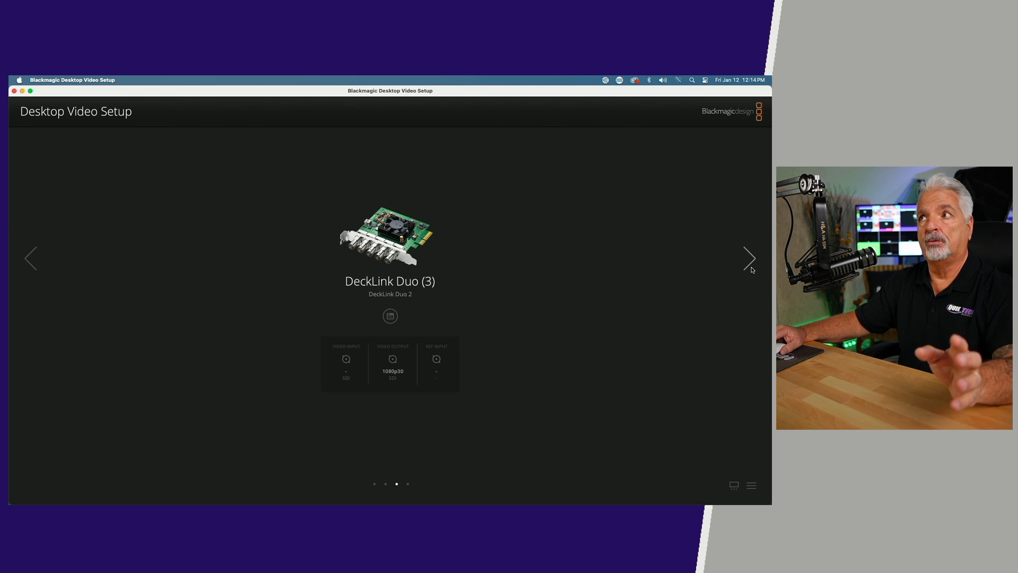
- View the DeckLink Duo (4) device and go back through the preceding DeckLink Duo devices
click(751, 265)
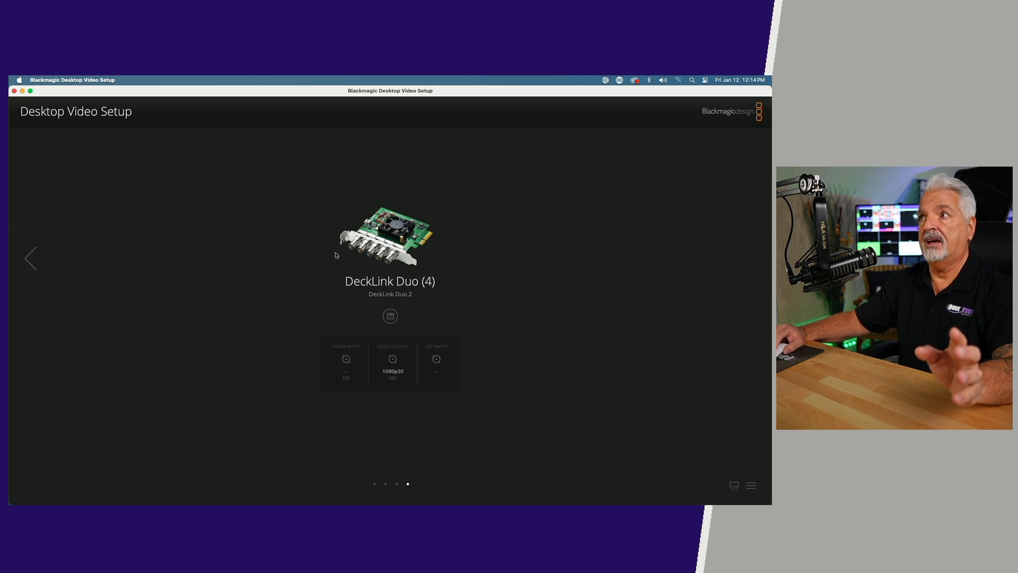
click(35, 265)
click(35, 265)
click(35, 265)
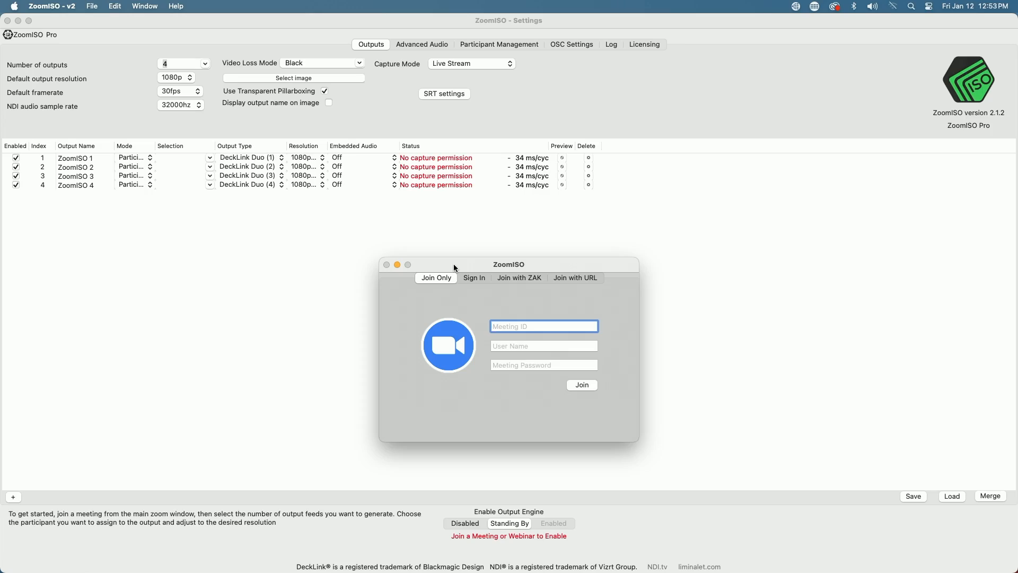
- In ZoomISO's login window, review the Sign In, Join with ZAK and Join with URL options for entering a meeting
mouse_move(453, 263)
mouse_down()
mouse_move(432, 253)
mouse_move(458, 258)
mouse_up()
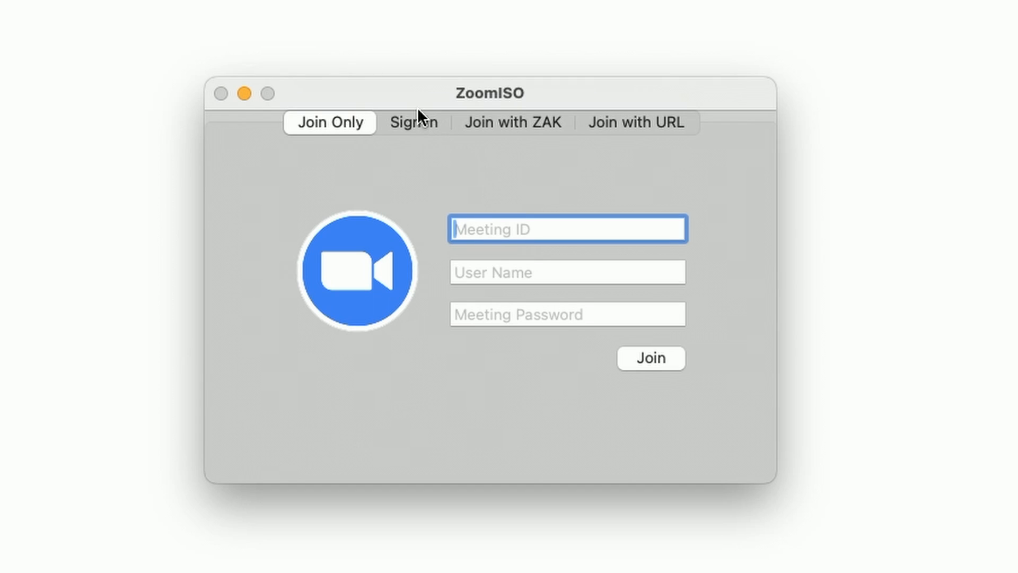
click(406, 122)
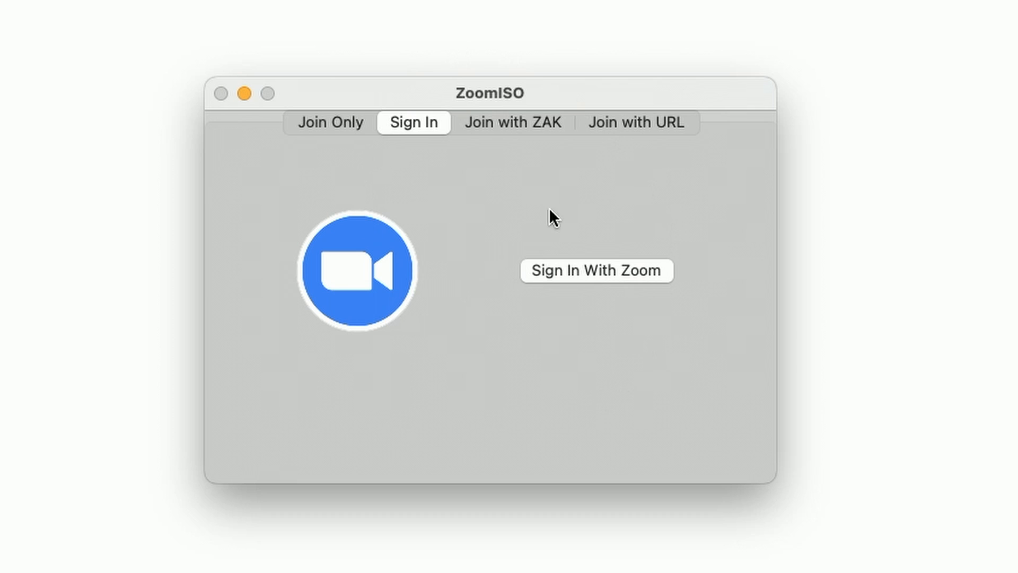
click(502, 125)
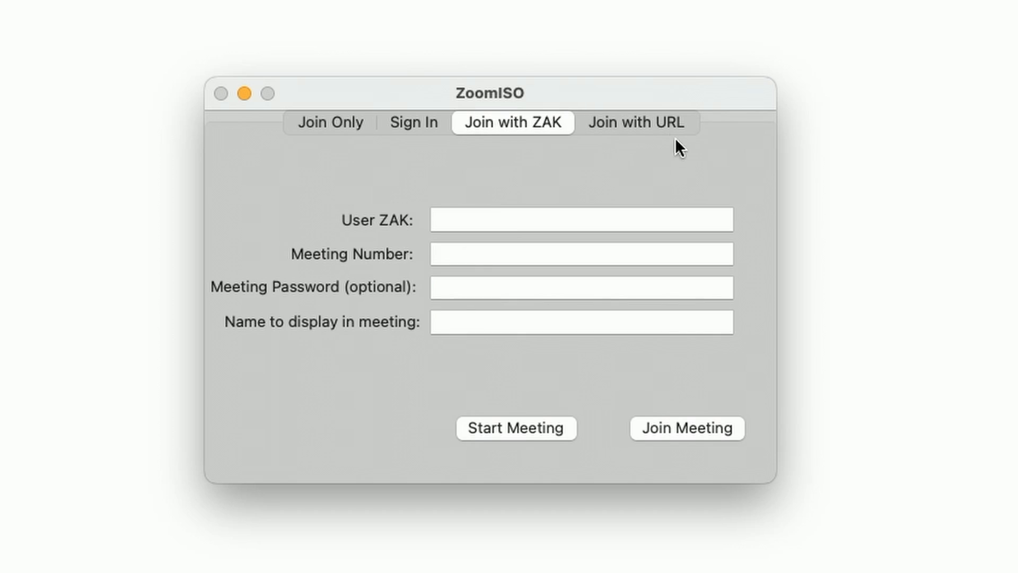
click(621, 125)
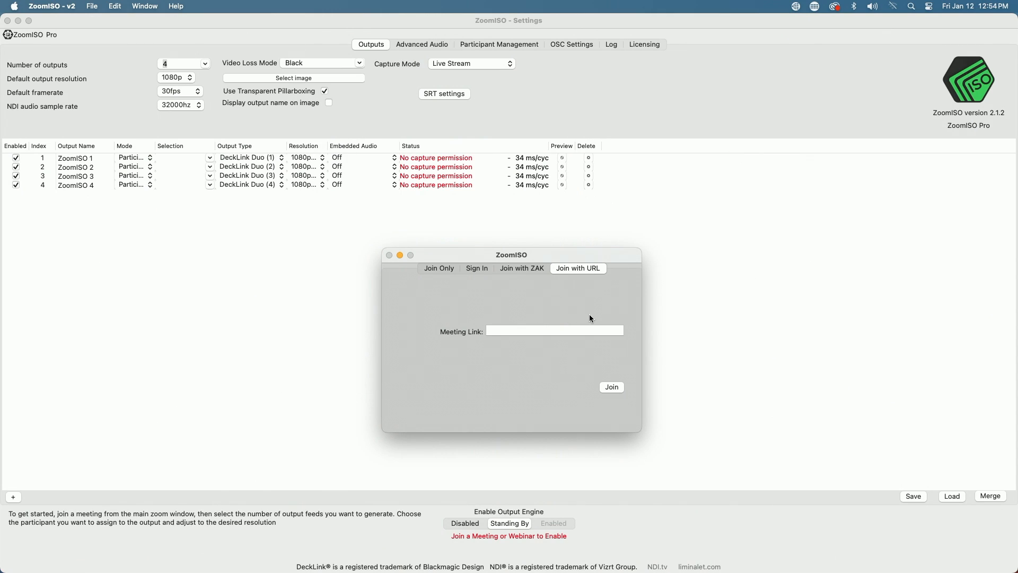
- Move the login window out of the way and review the Advanced Audio, Participant Management, OSC Settings, Log and Licensing pages of the ZoomISO settings
drag(556, 253, 0, 208)
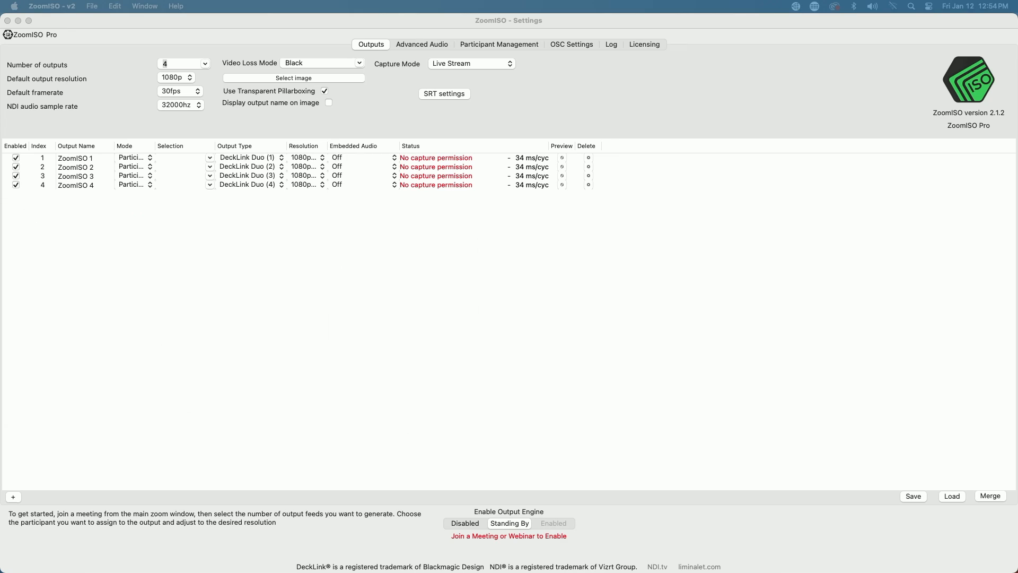
click(473, 324)
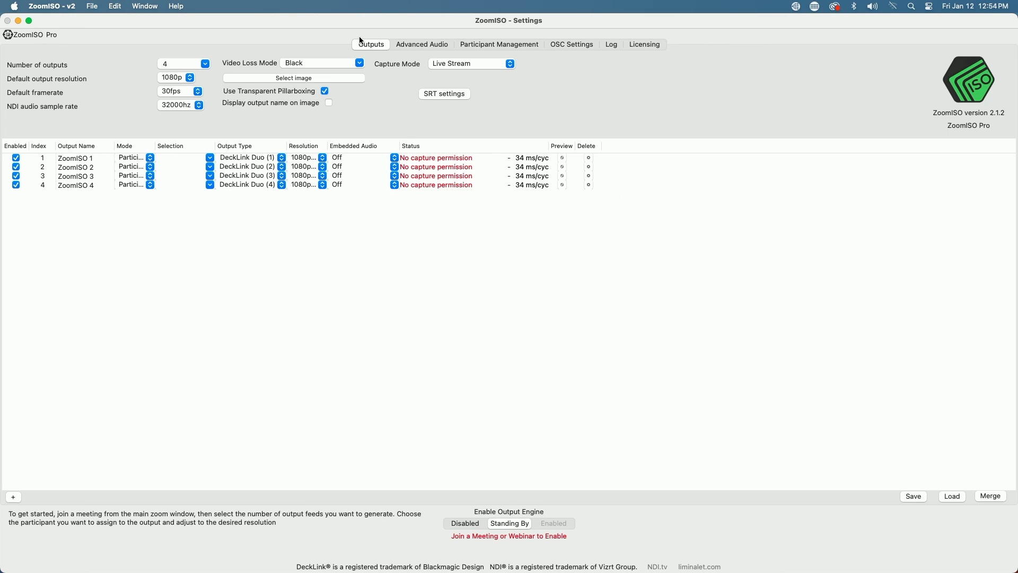
click(419, 45)
click(496, 45)
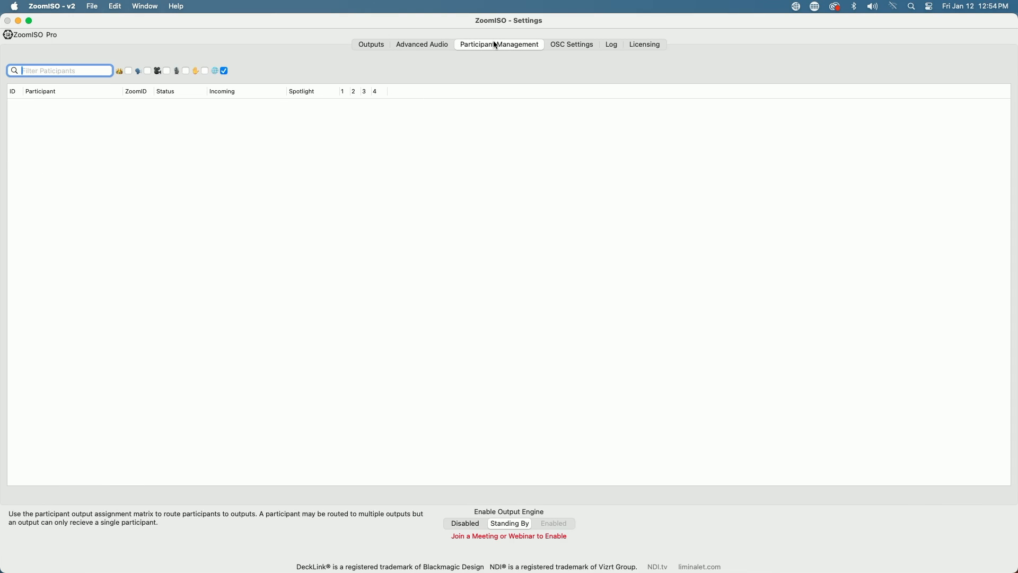
click(567, 41)
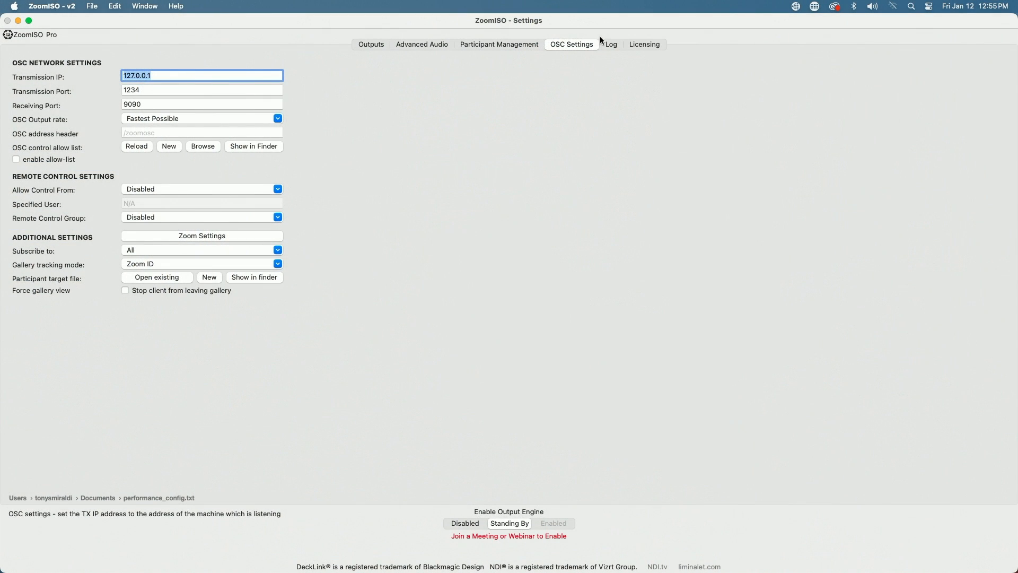
click(614, 46)
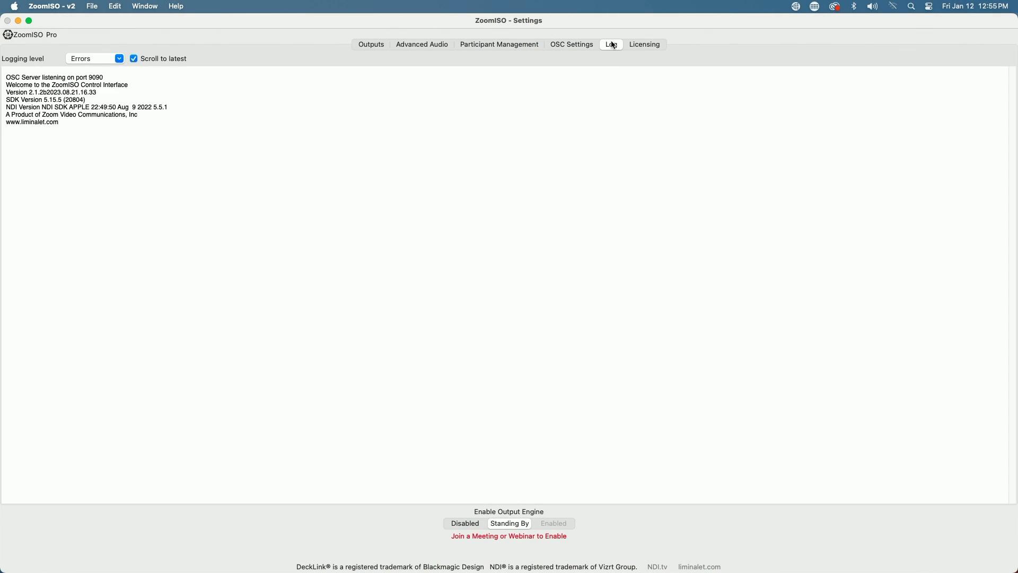
click(657, 43)
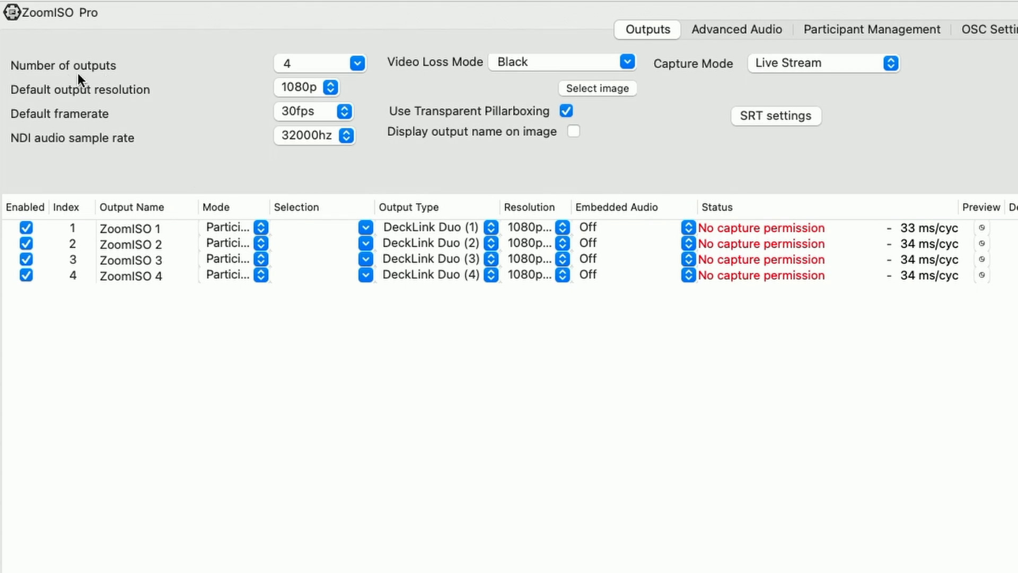
- Examine the available choices for the number of outputs without changing the setting
click(358, 63)
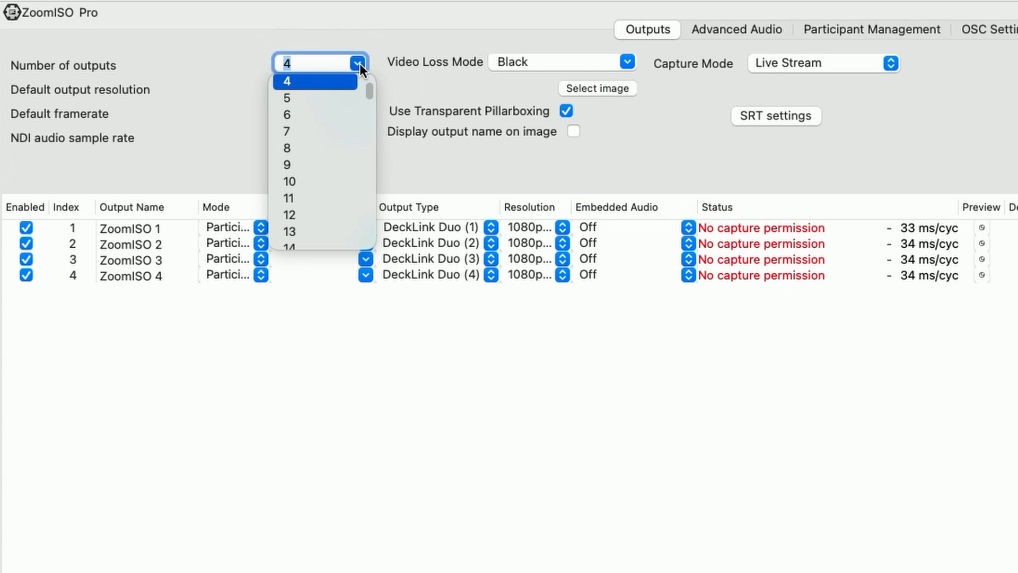
drag(366, 88, 381, 17)
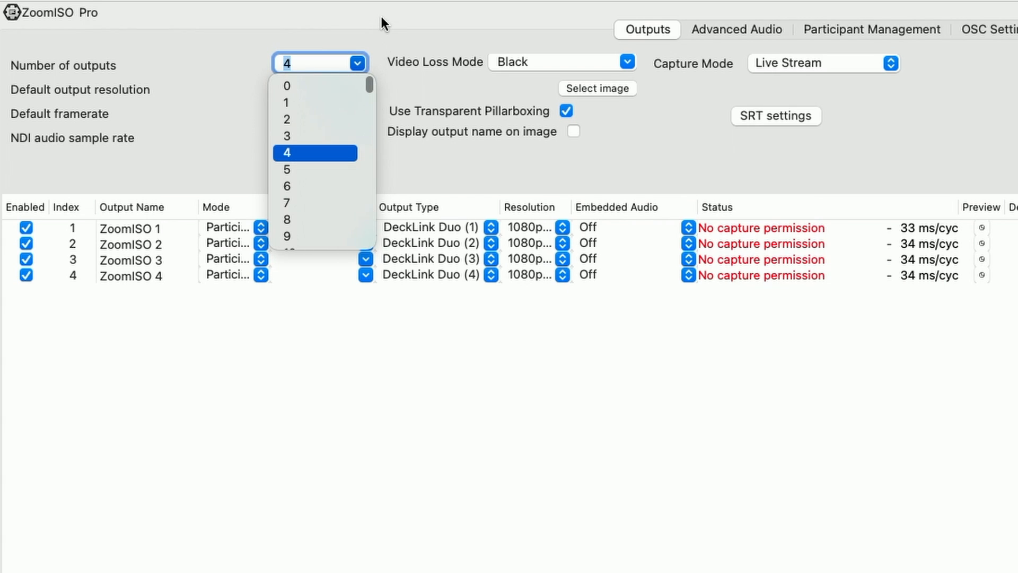
click(187, 51)
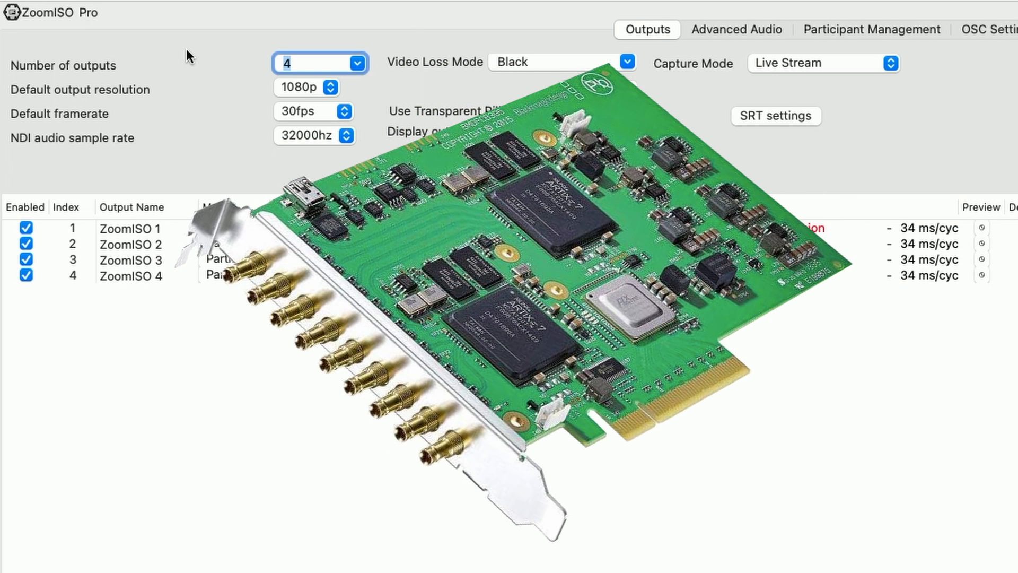
click(359, 63)
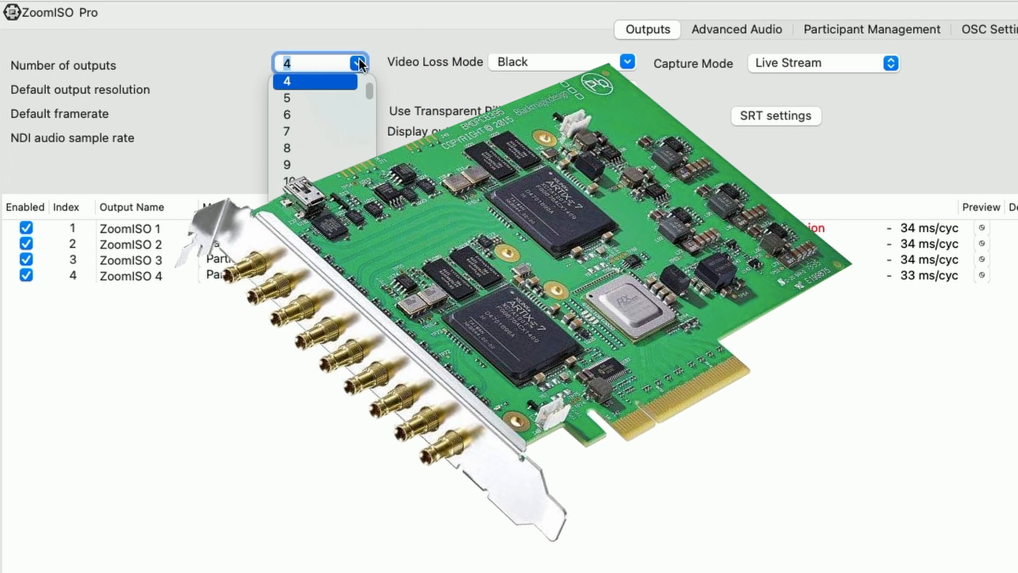
click(203, 42)
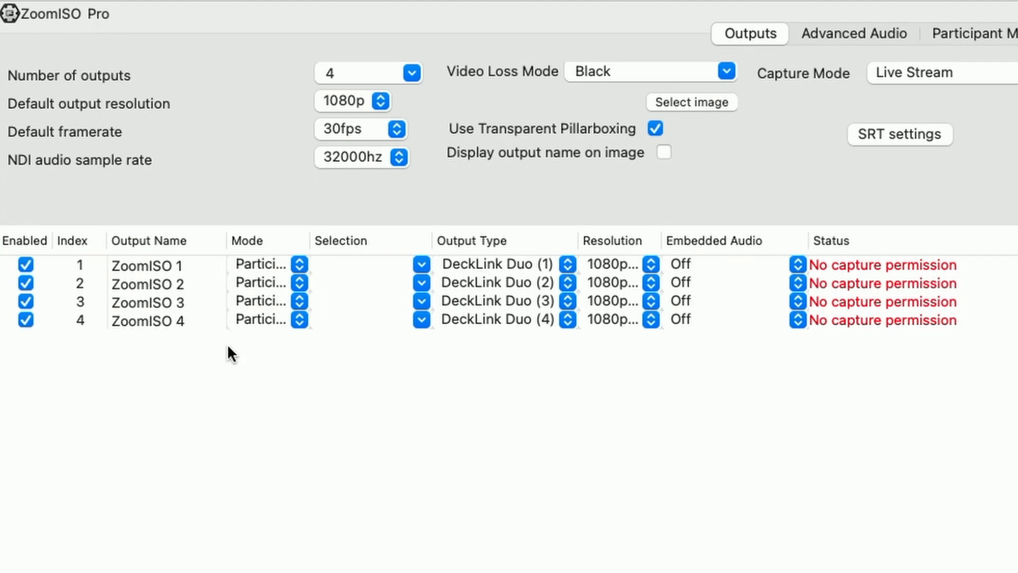
- Examine the mode, selection and resolution choices for output ZoomISO 1, keeping its mode on Participant
click(298, 264)
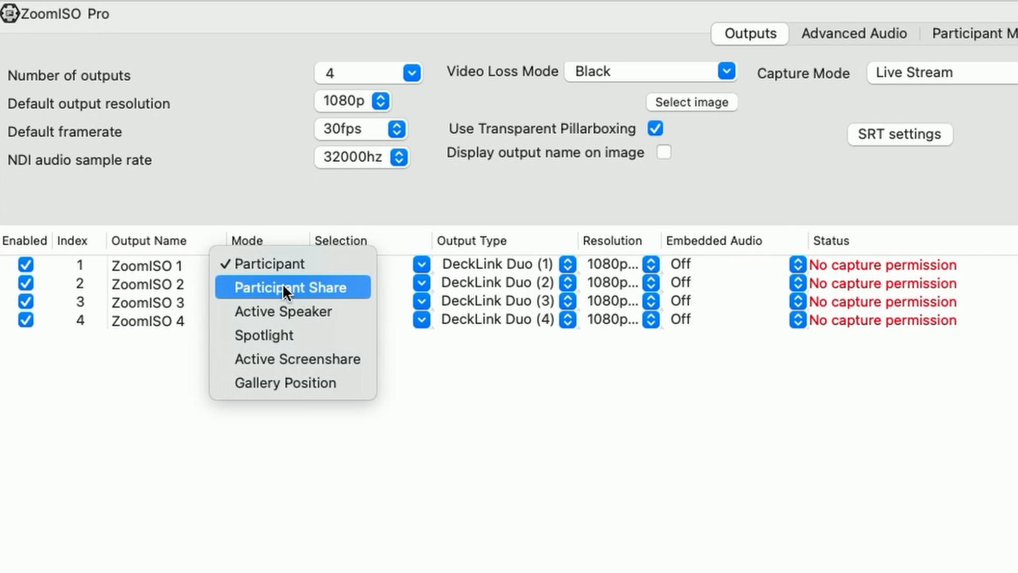
click(253, 264)
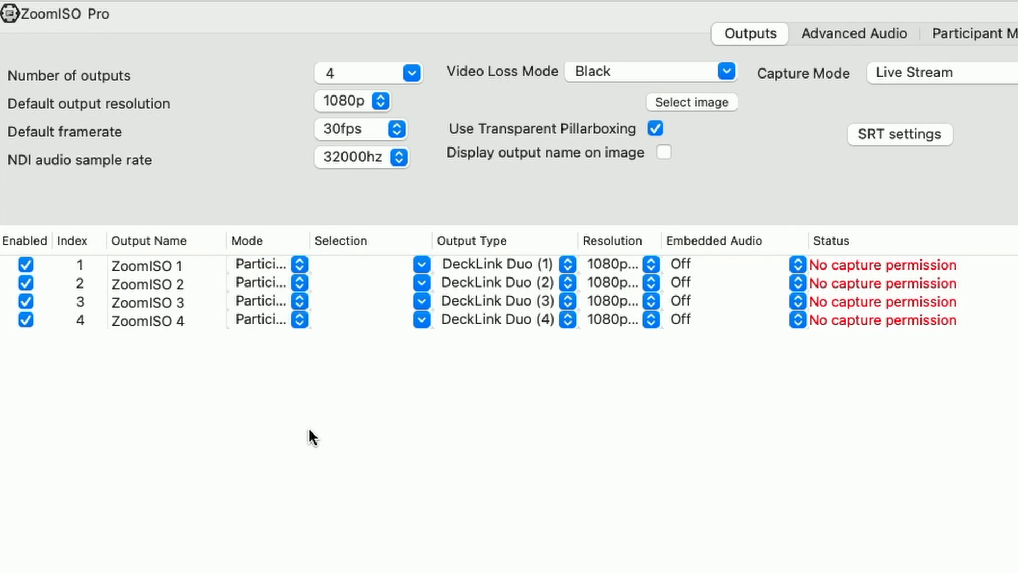
click(422, 264)
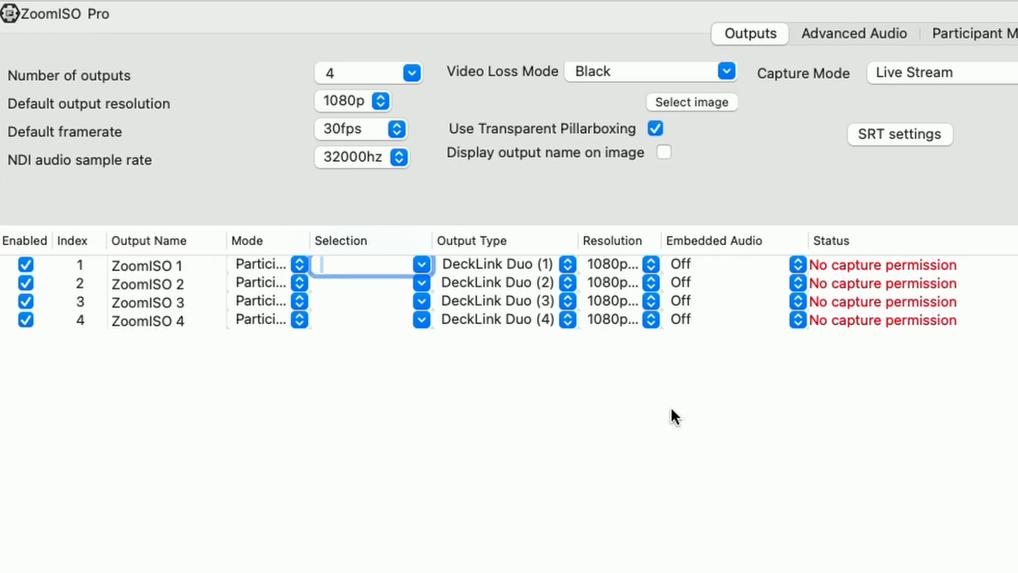
click(651, 264)
click(651, 263)
- Review the Advanced Audio settings, returning to the Outputs settings in between
click(839, 28)
click(739, 40)
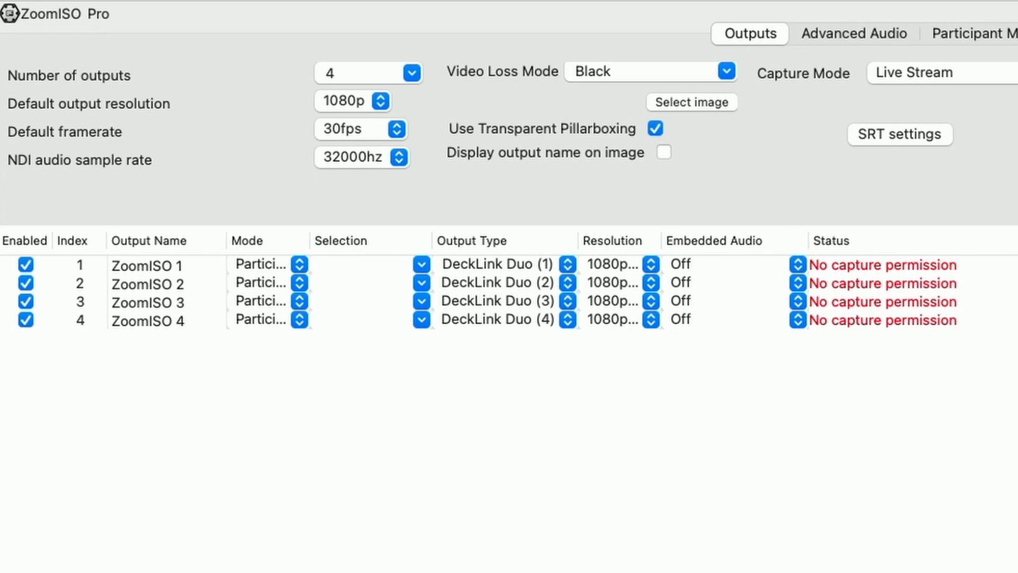
click(876, 33)
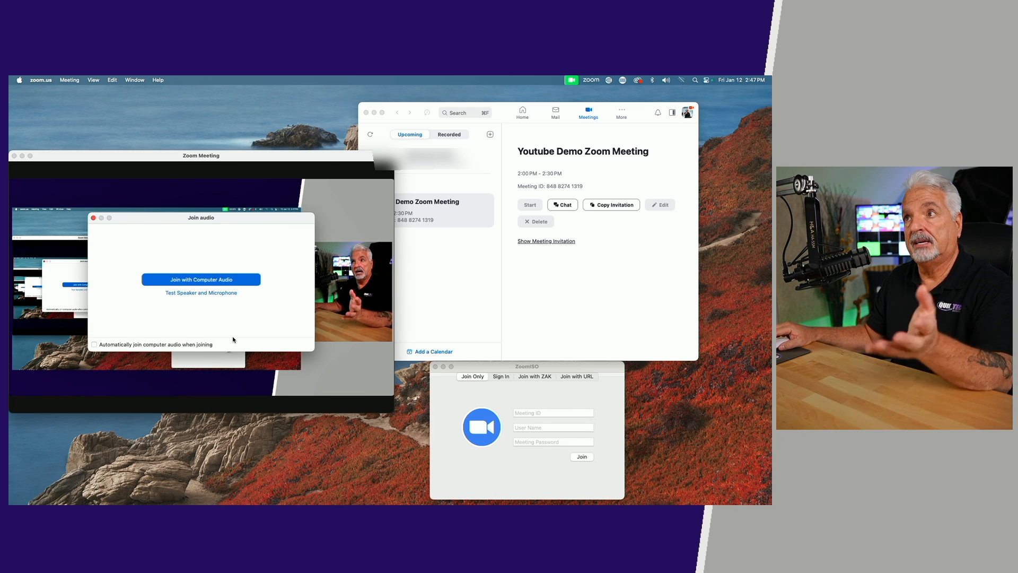
- Dismiss the Join audio prompt, show the invitation for Youtube Demo Zoom Meeting and copy its join link
click(92, 218)
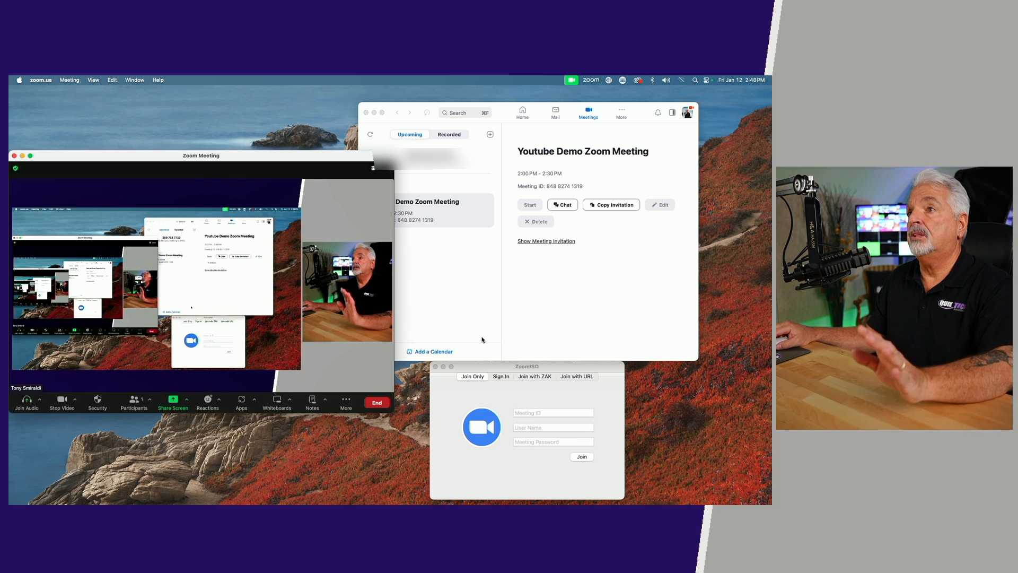
click(563, 284)
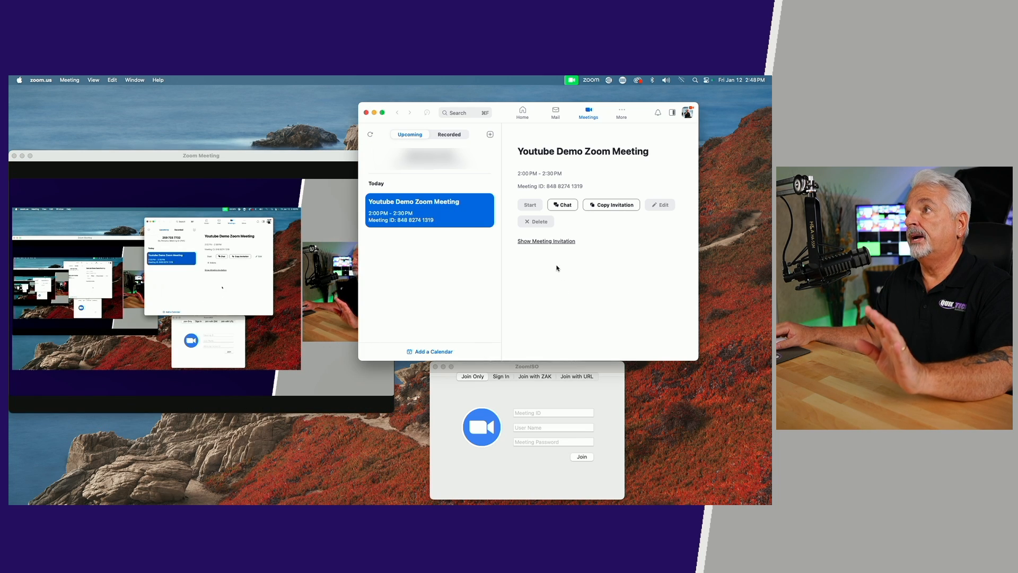
click(539, 242)
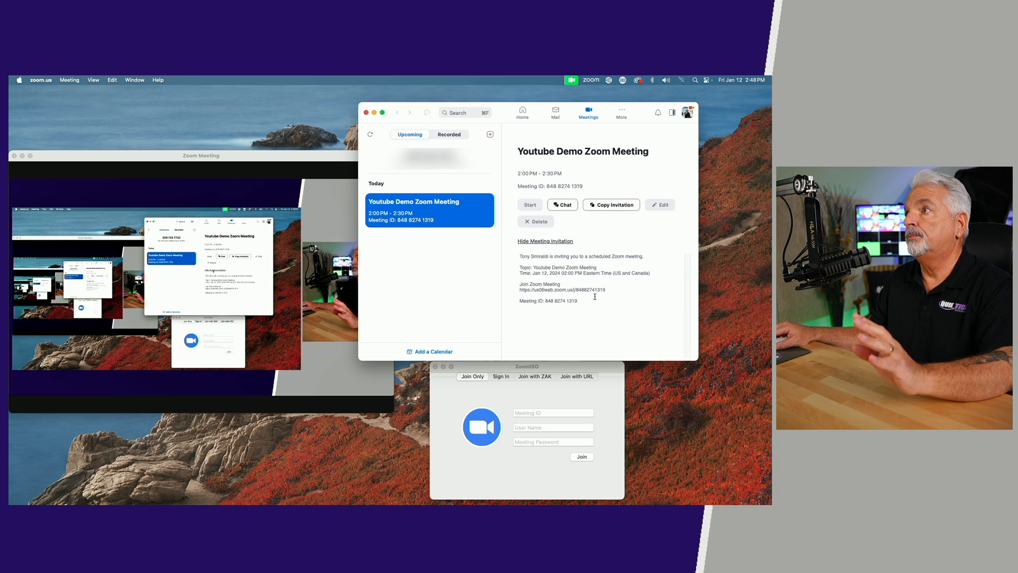
drag(608, 291, 514, 291)
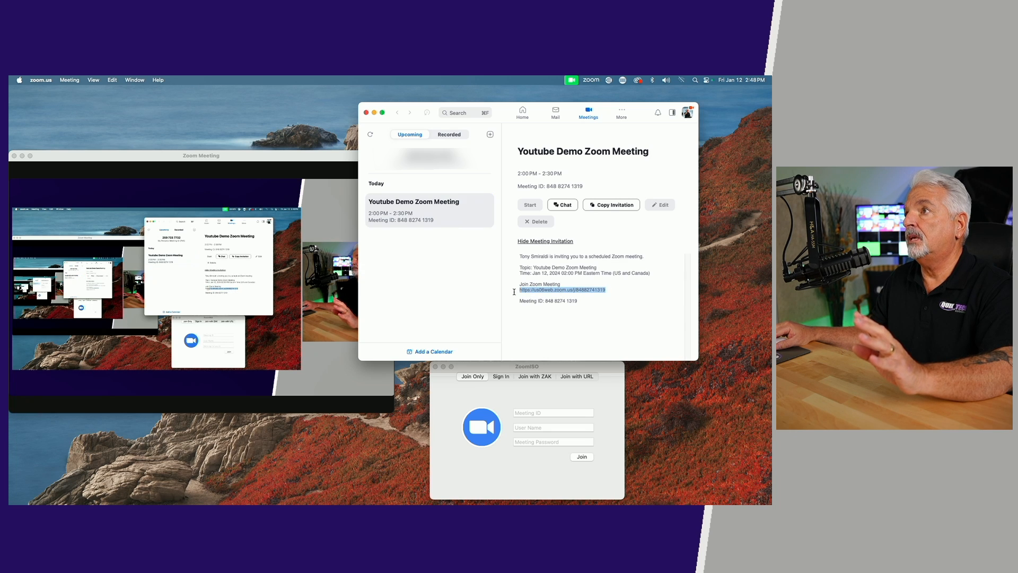
right_click(570, 291)
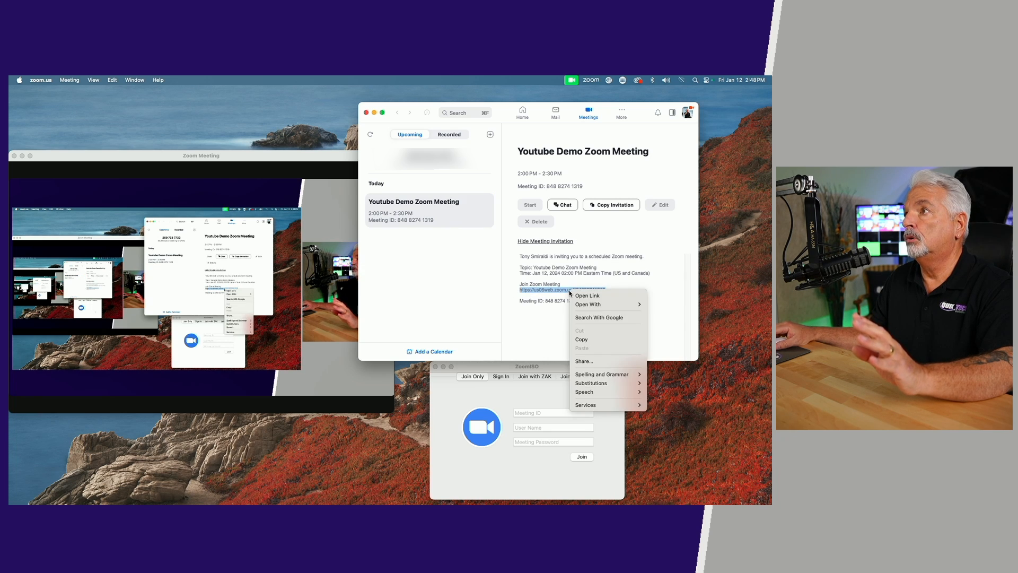
click(583, 336)
- Switch to ZoomISO and join the meeting by URL using the copied meeting link, accepting the video preview
drag(478, 364, 331, 226)
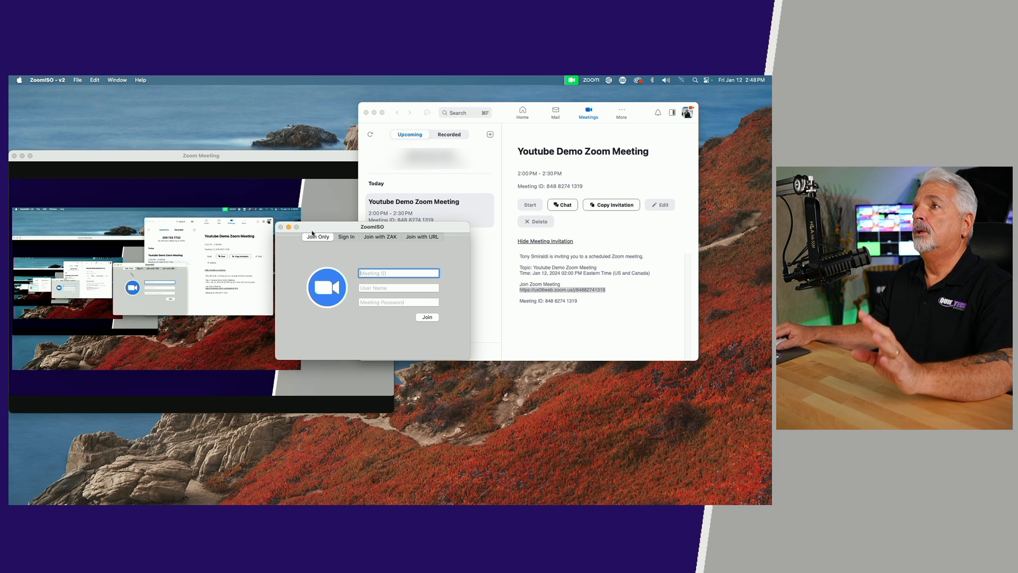
click(345, 237)
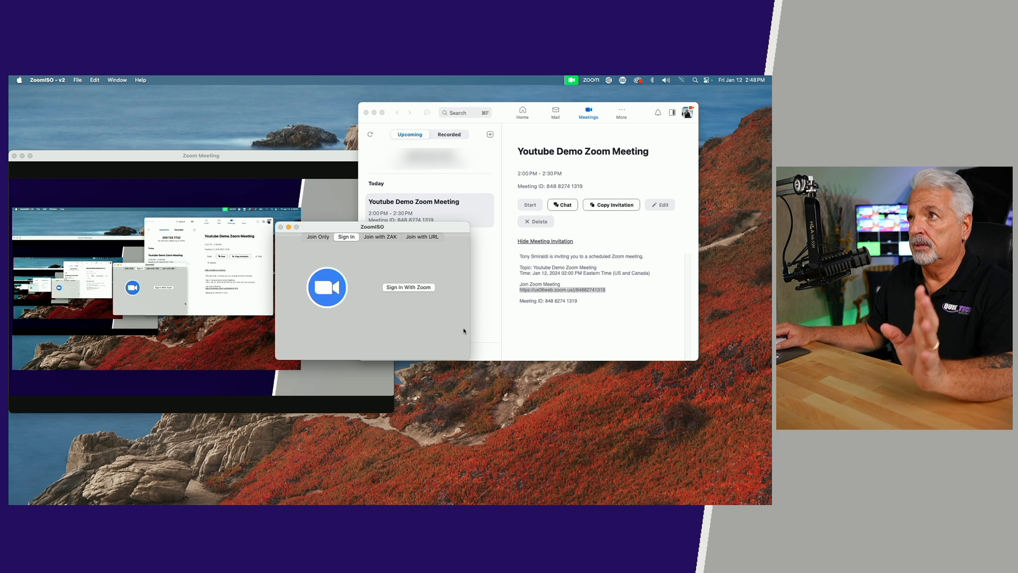
click(420, 237)
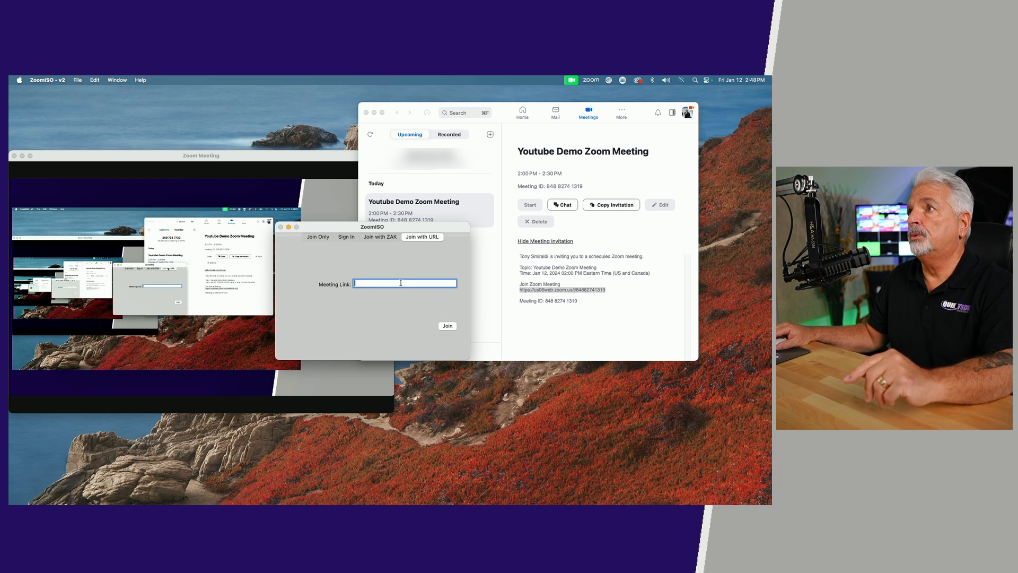
right_click(382, 284)
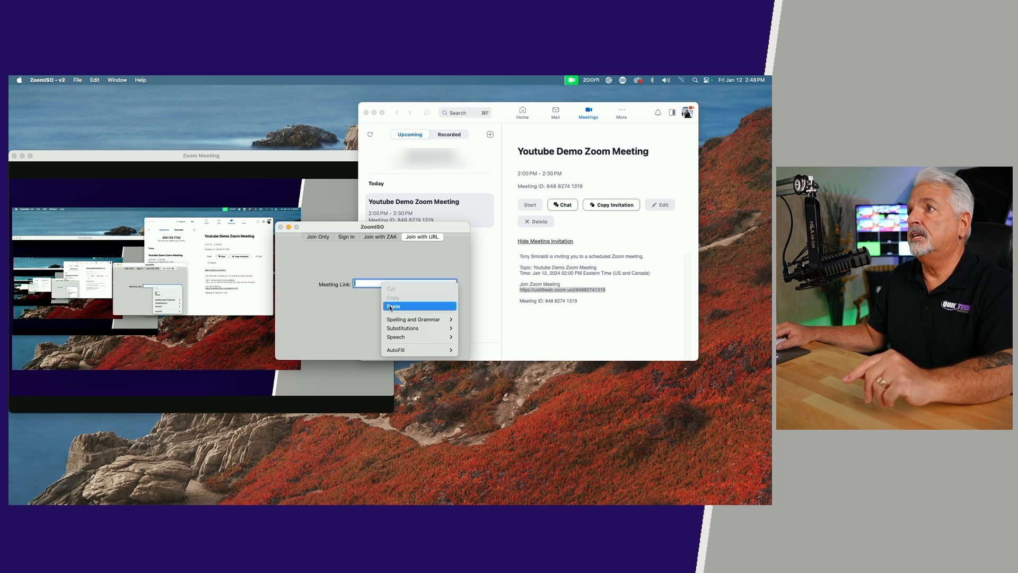
click(393, 304)
click(448, 325)
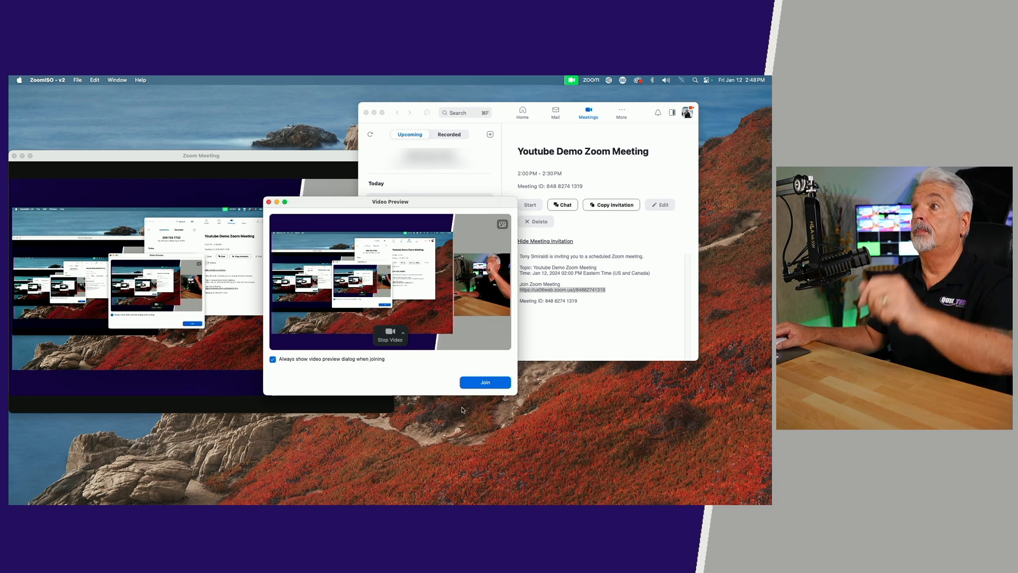
click(490, 383)
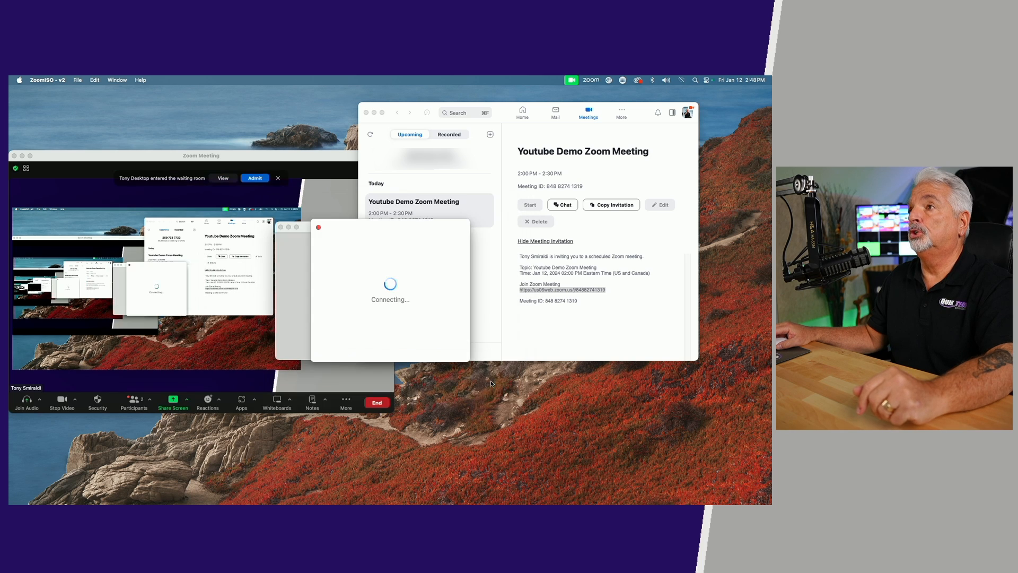
- Clear the scheduled meetings window away and admit the ZoomISO participant from the waiting room in the host's meeting
drag(337, 207, 463, 205)
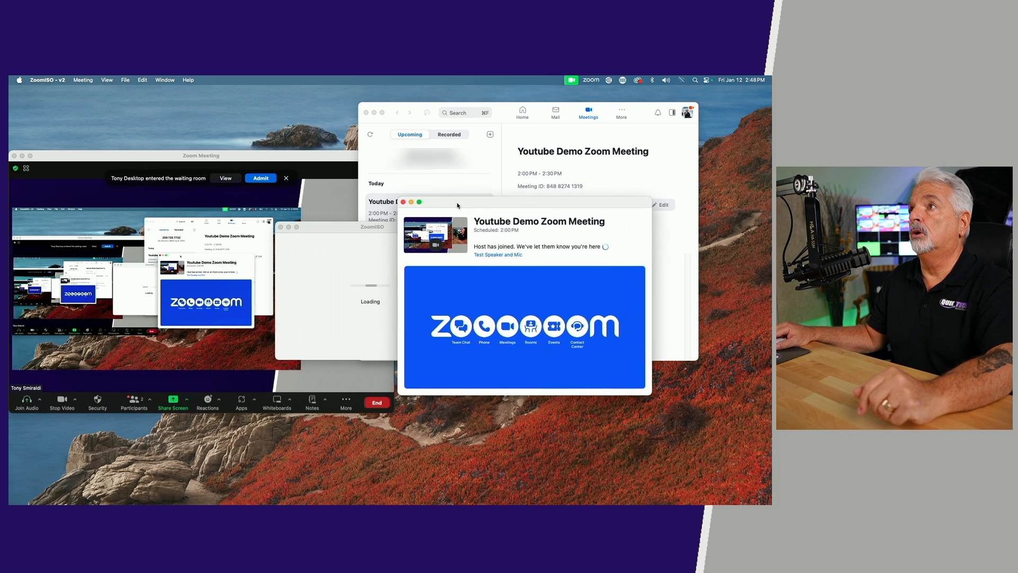
click(366, 113)
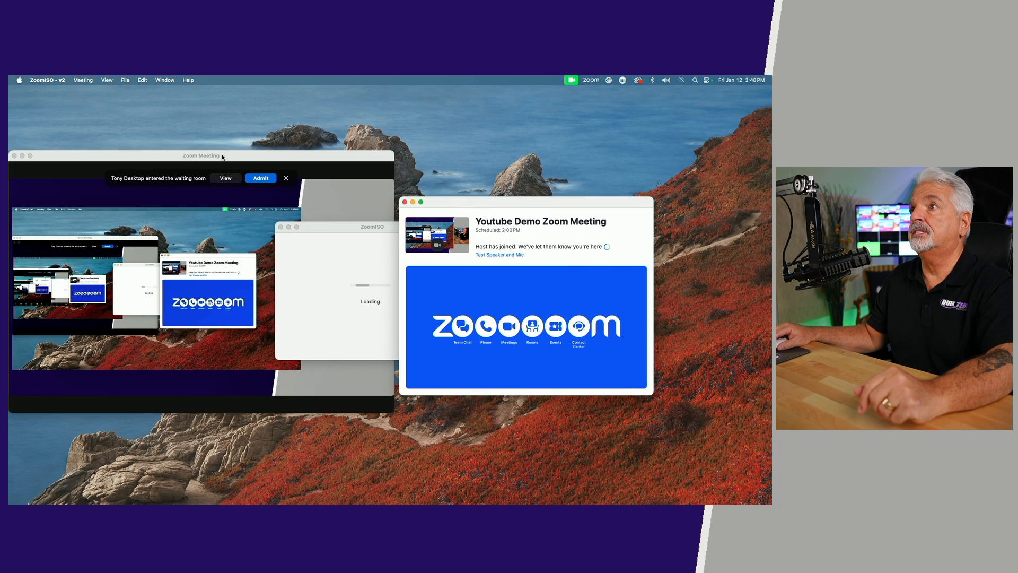
click(158, 163)
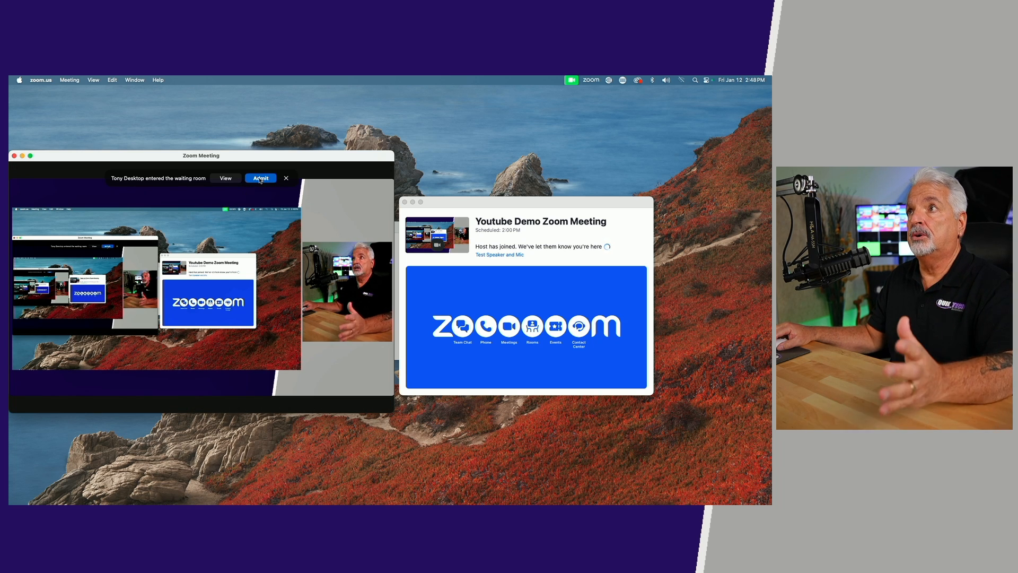
click(261, 179)
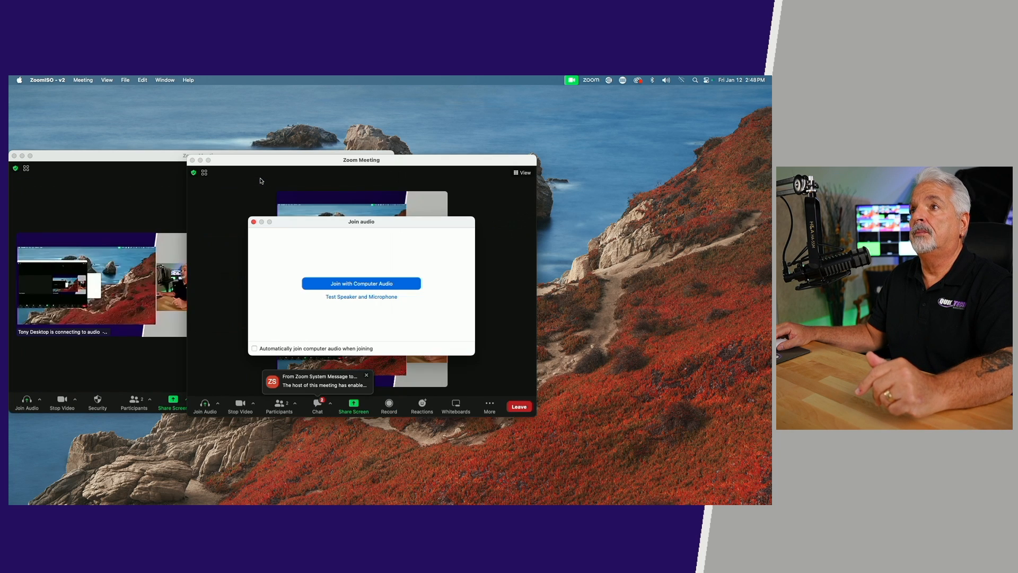
- Join the ZoomISO meeting with computer audio and arrange the two Zoom Meeting windows side by side
click(351, 284)
drag(242, 162, 467, 159)
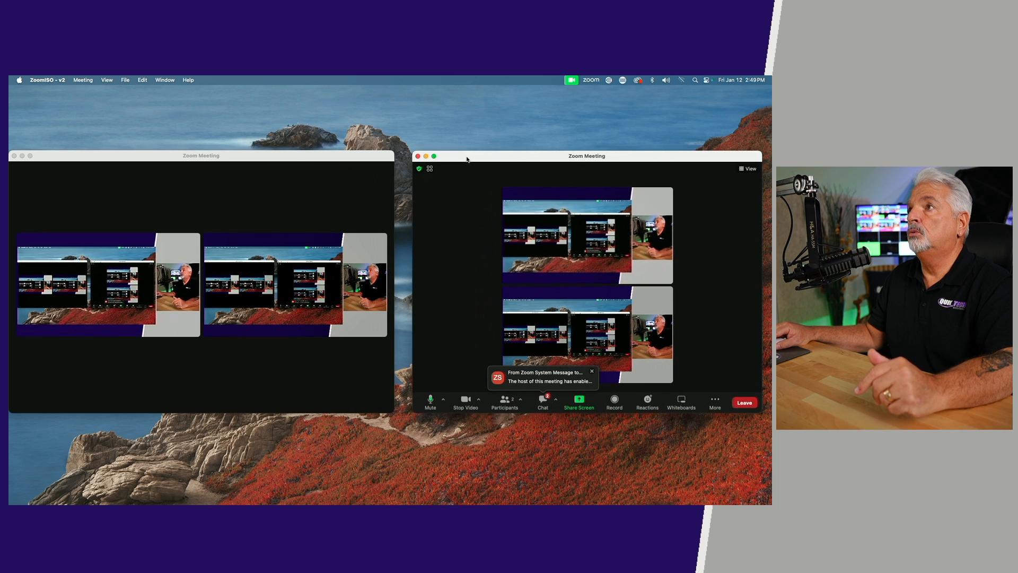
click(134, 156)
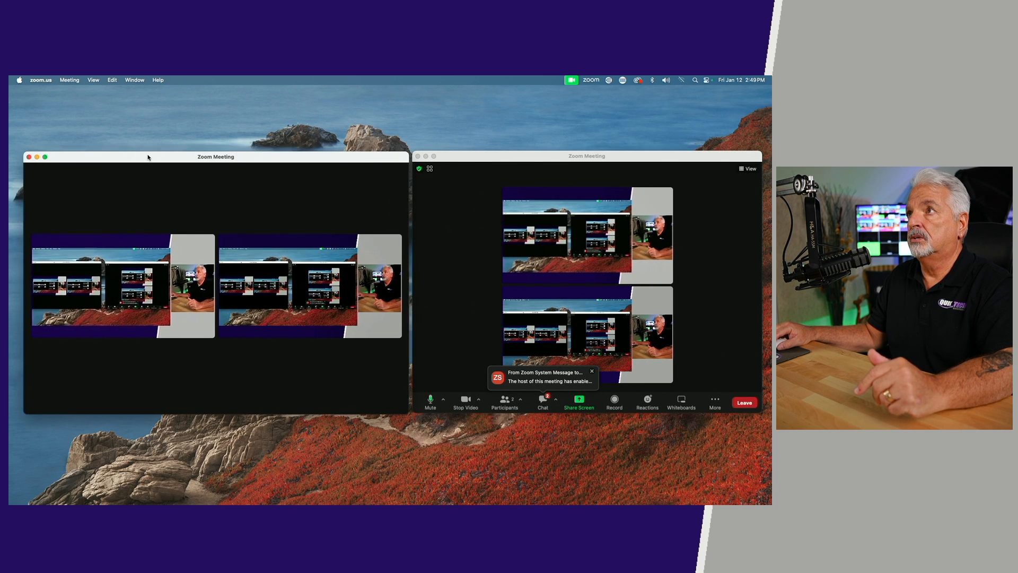
drag(134, 154, 137, 155)
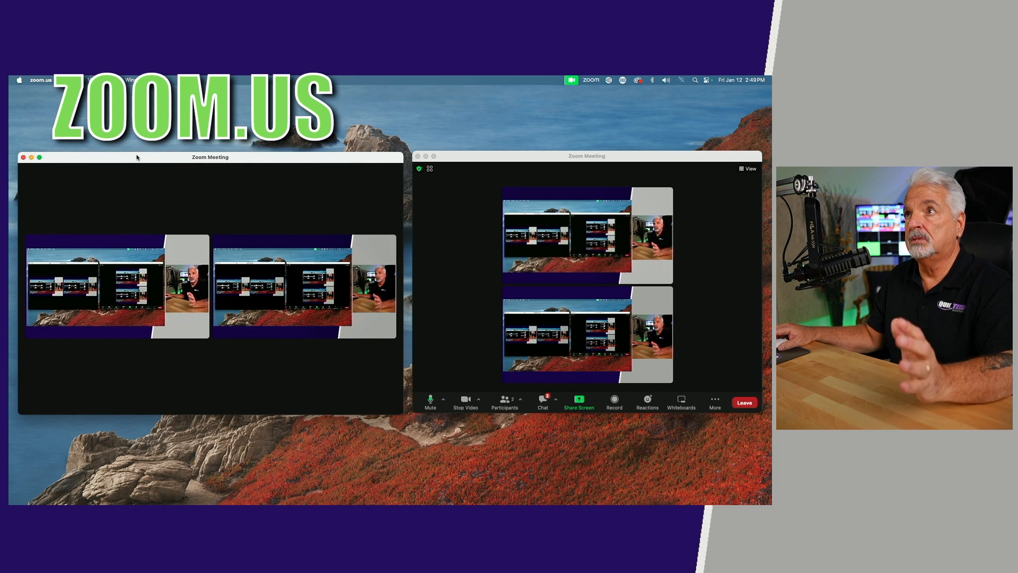
click(518, 155)
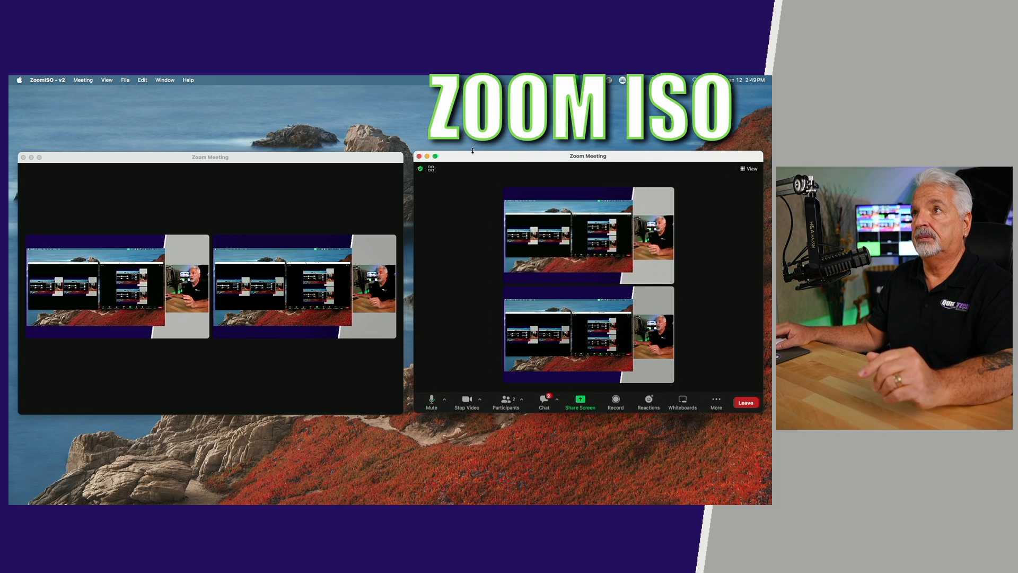
click(128, 157)
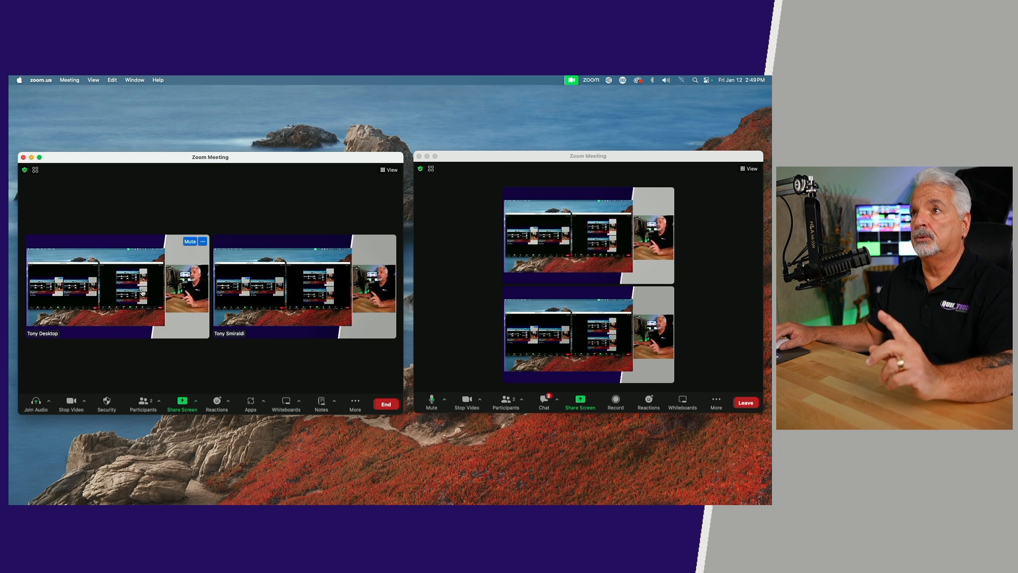
- Make the ZoomISO participant the meeting host from the regular Zoom client
click(202, 242)
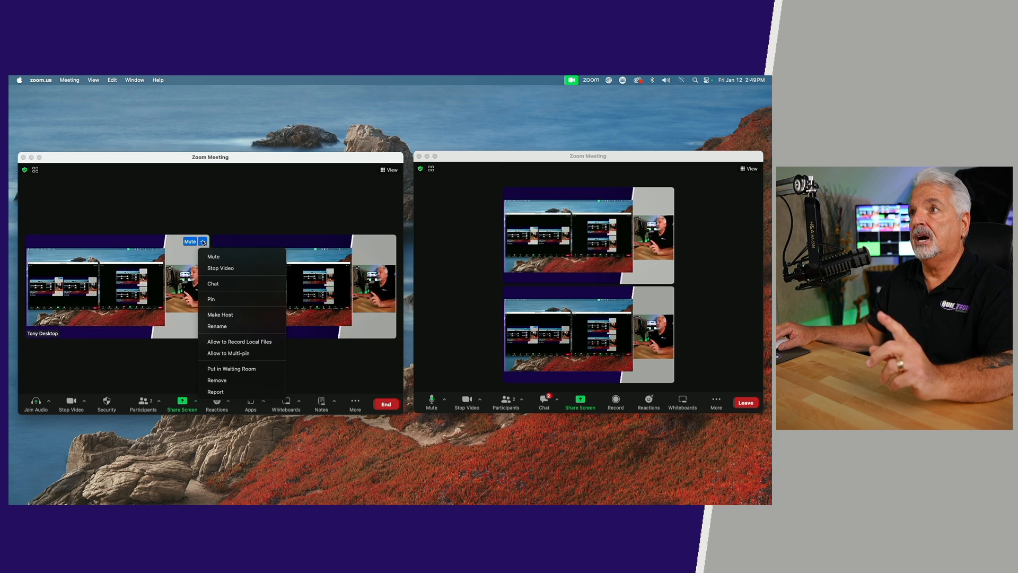
click(215, 315)
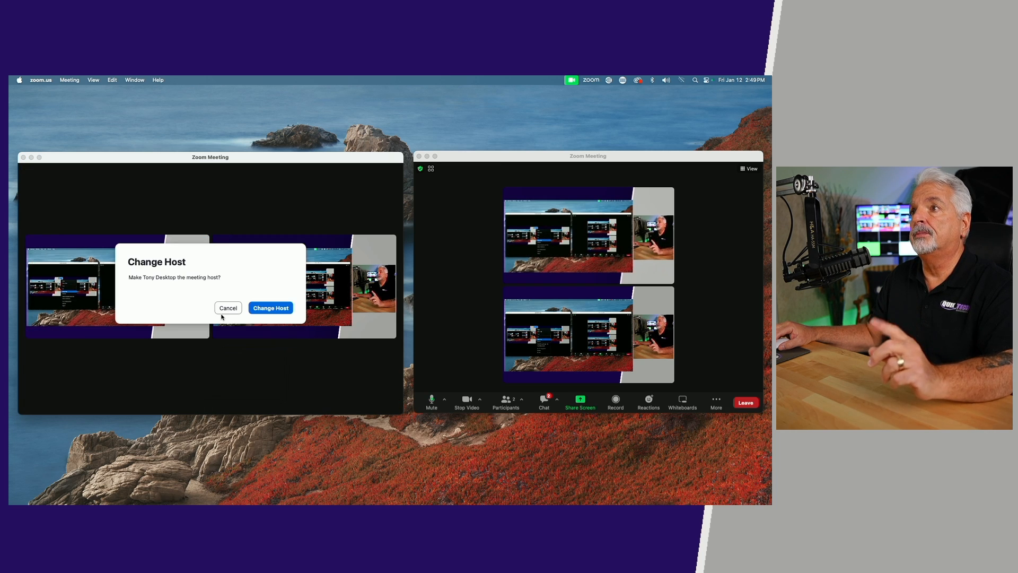
click(270, 308)
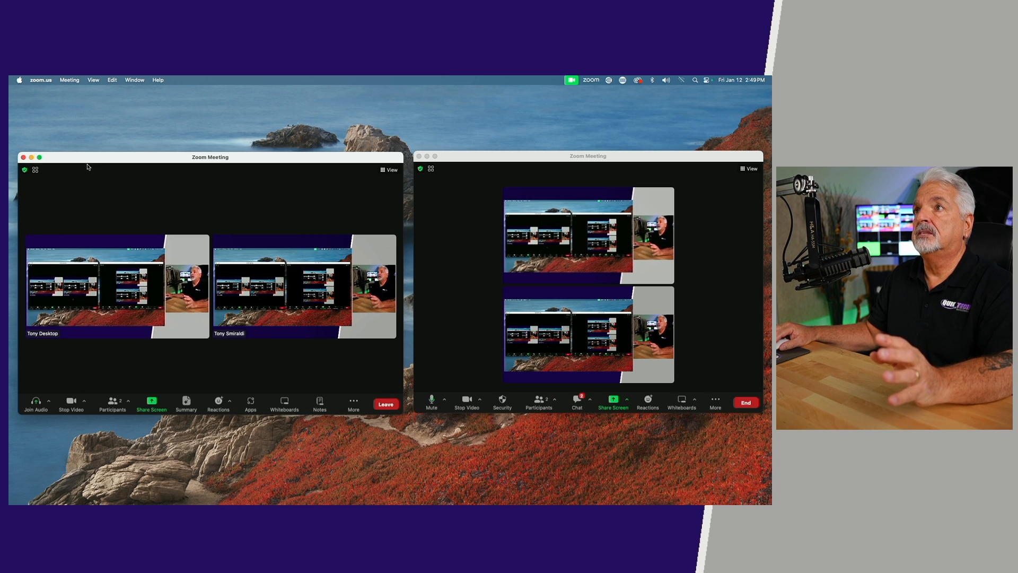
- Quit the regular Zoom client by leaving its meeting, and move the ZoomISO meeting window toward the middle of the desktop
click(40, 80)
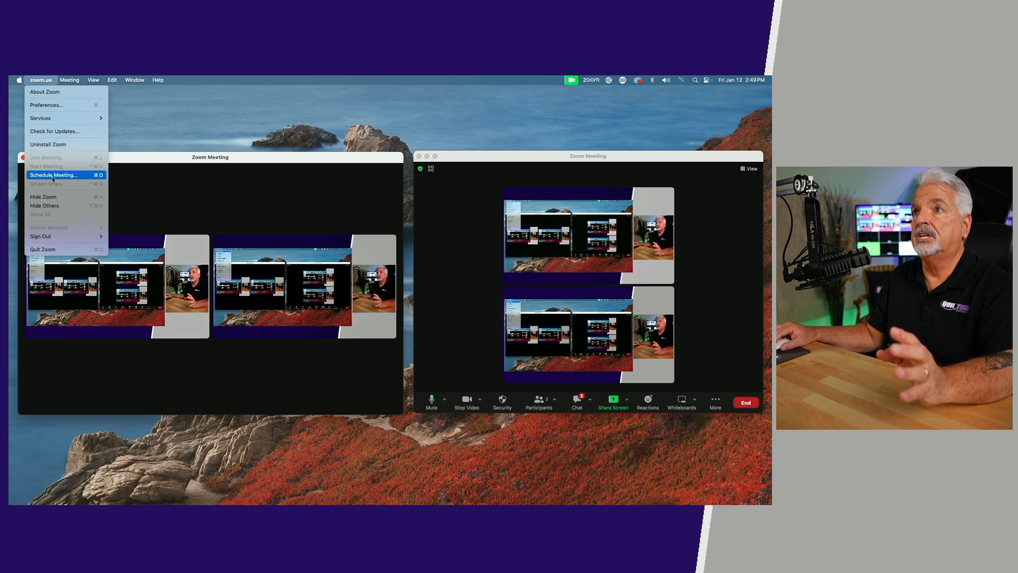
click(42, 249)
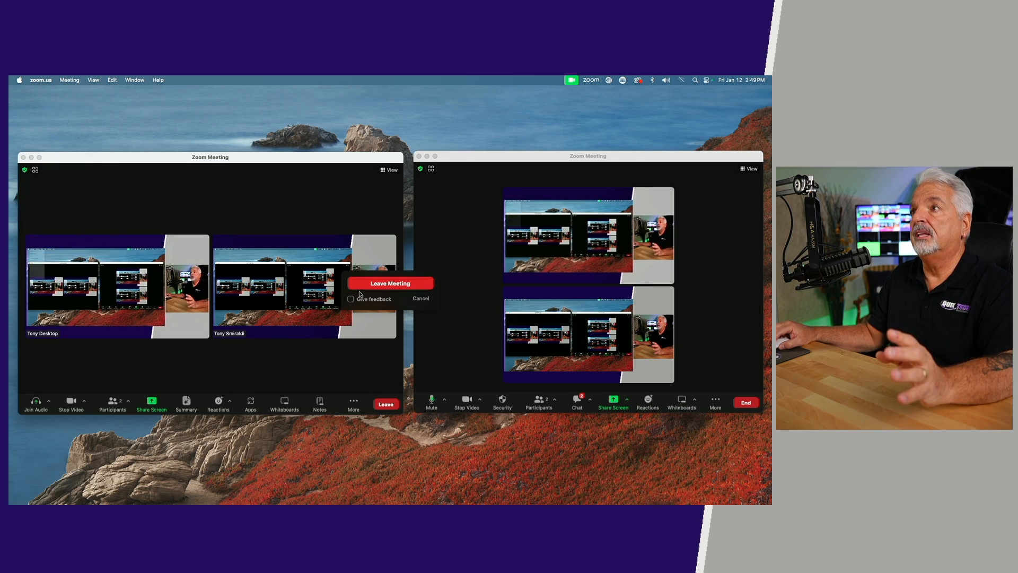
click(382, 283)
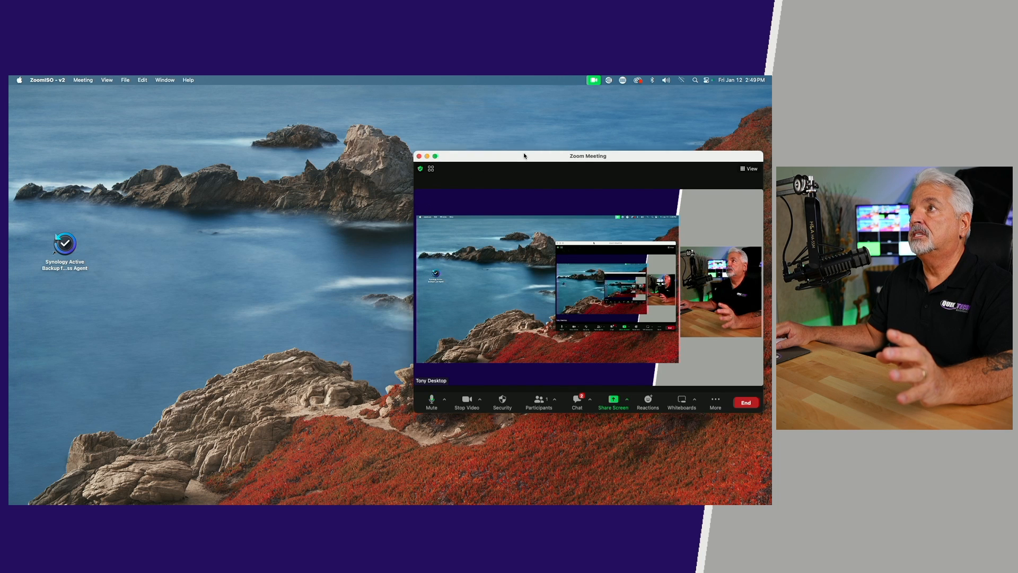
drag(524, 156, 269, 158)
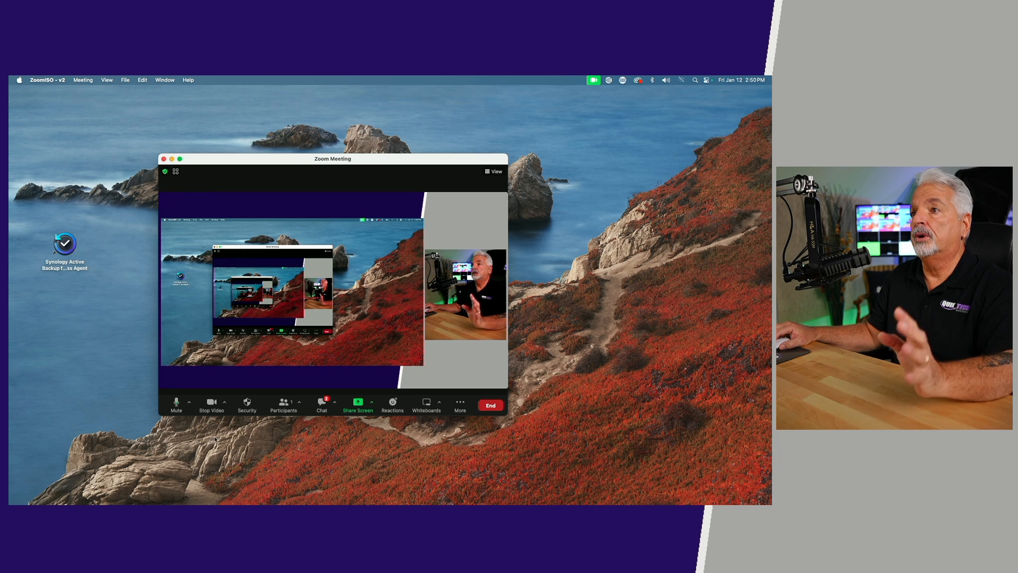
- Examine the available camera, microphone and speaker choices in the ZoomISO meeting without changing them
click(225, 404)
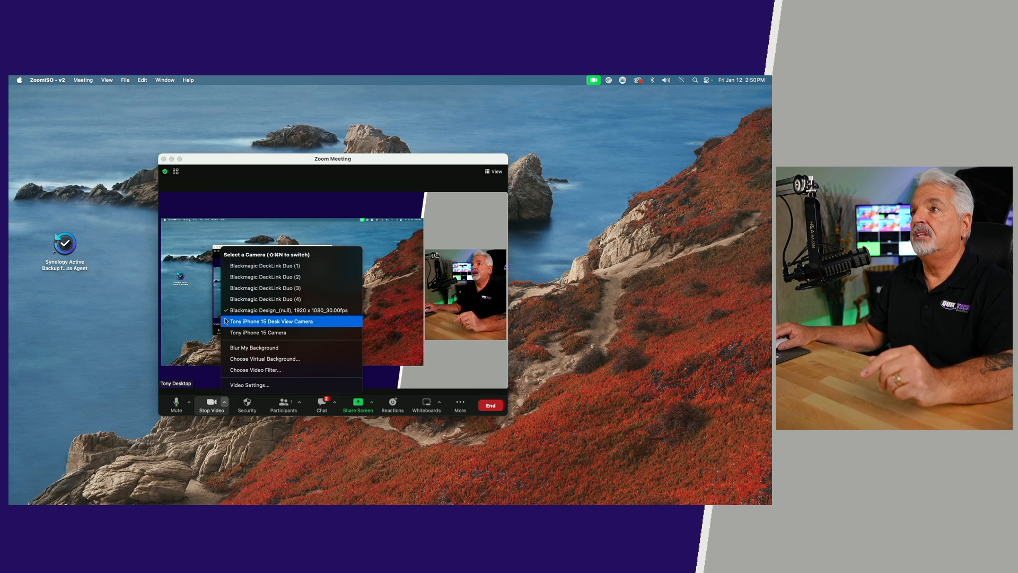
click(225, 405)
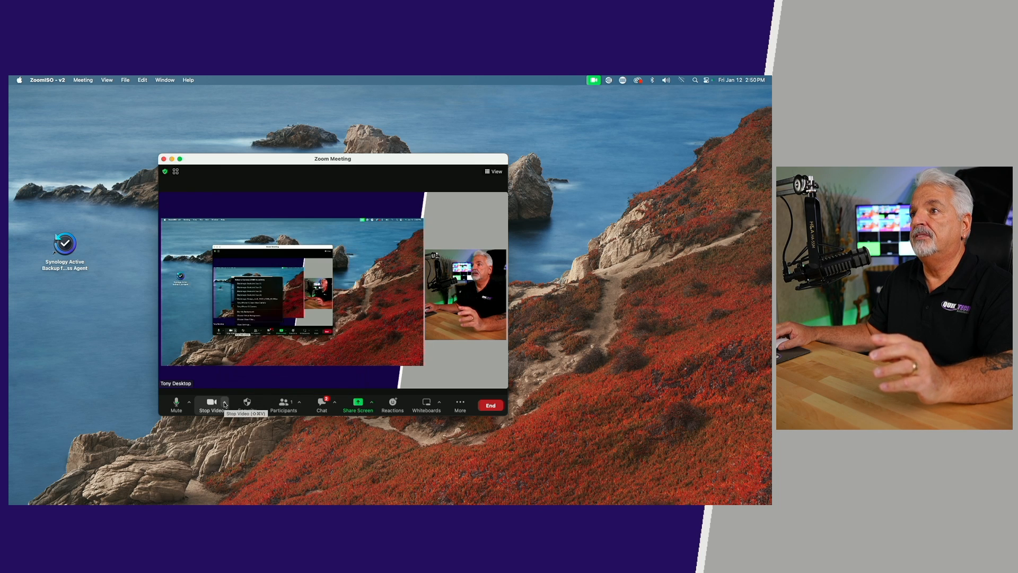
click(189, 403)
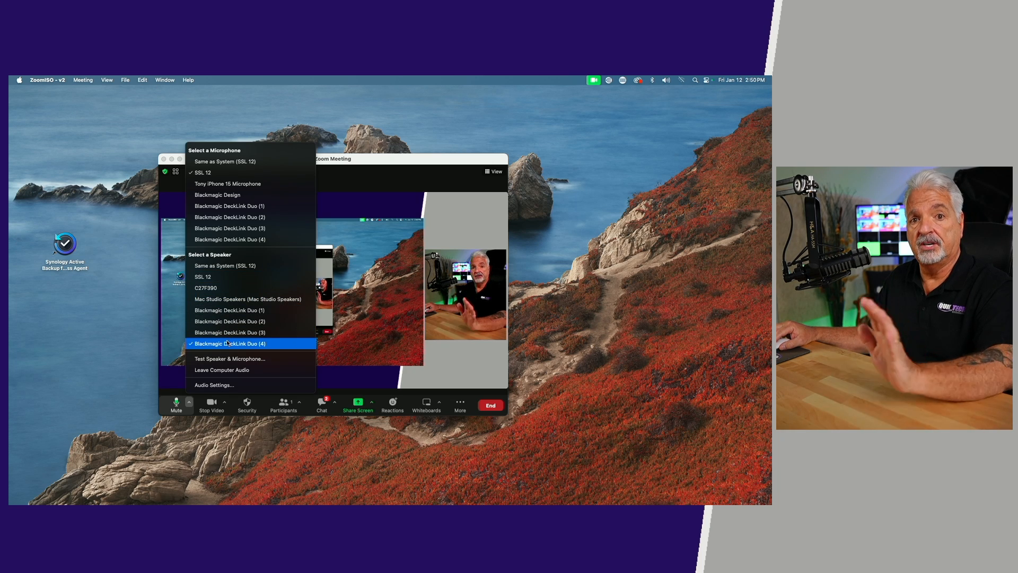
click(104, 334)
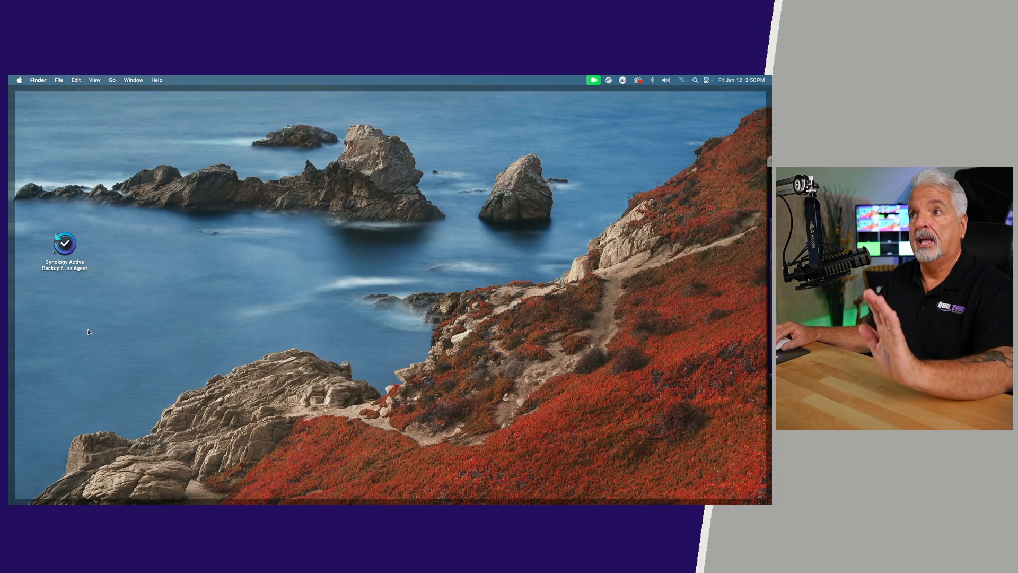
click(89, 332)
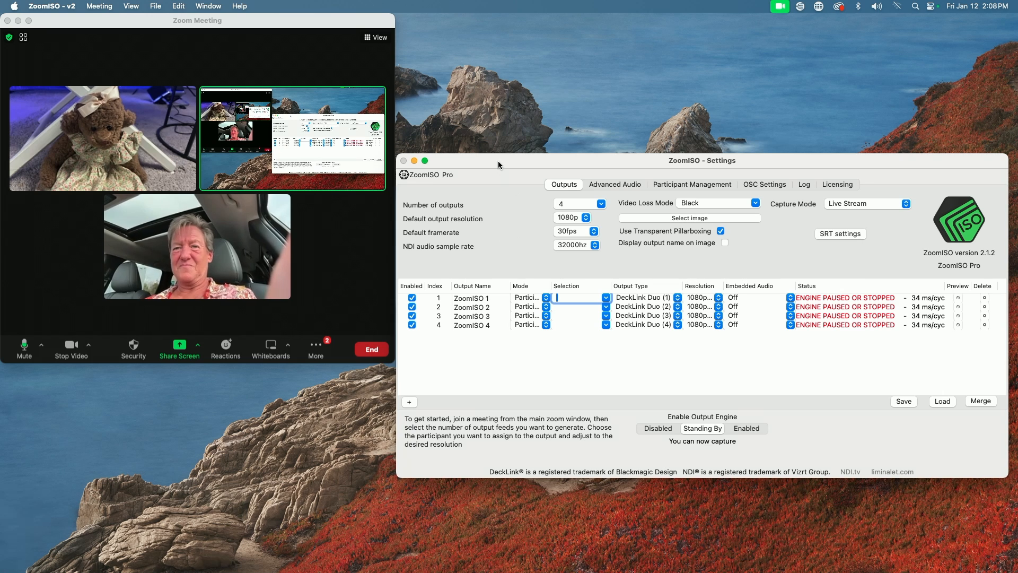
- Set the ZoomISO output engine to Enabled and accept the meeting's livestreaming notice
drag(498, 160, 498, 136)
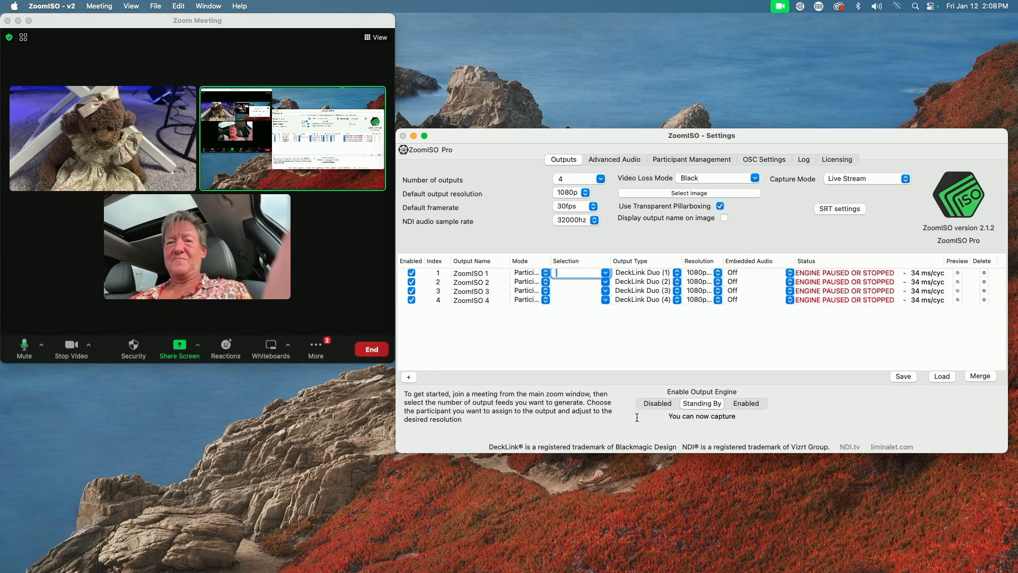
click(744, 403)
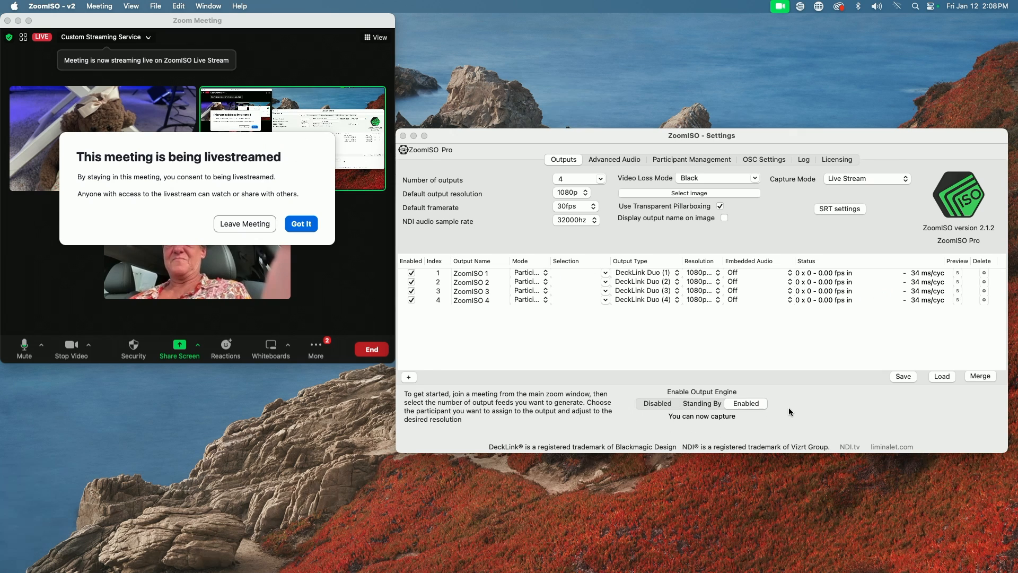
click(301, 224)
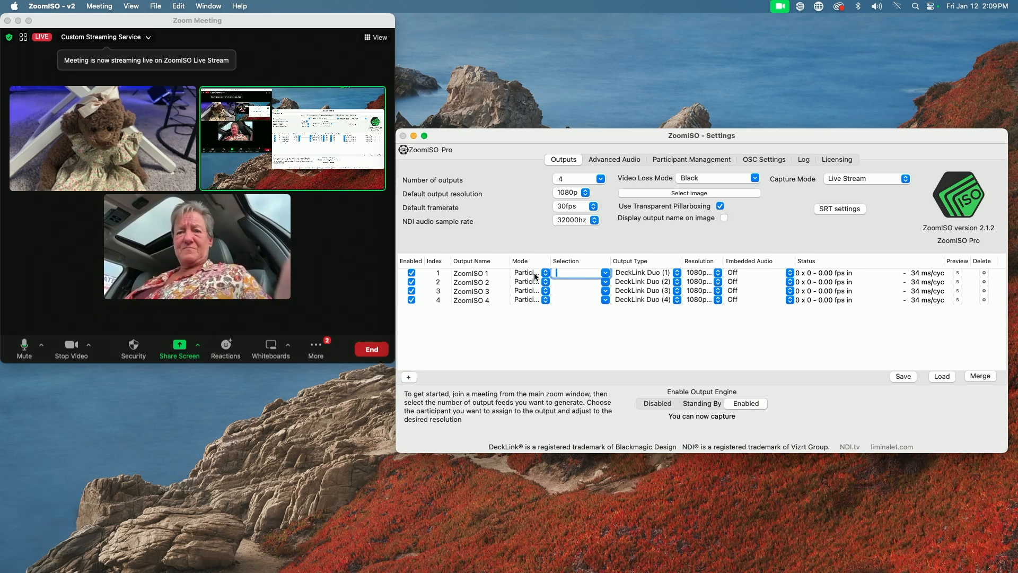
- Assign the iPhone 15 participant to output ZoomISO 1 and the last-listed participant to output ZoomISO 2
click(604, 272)
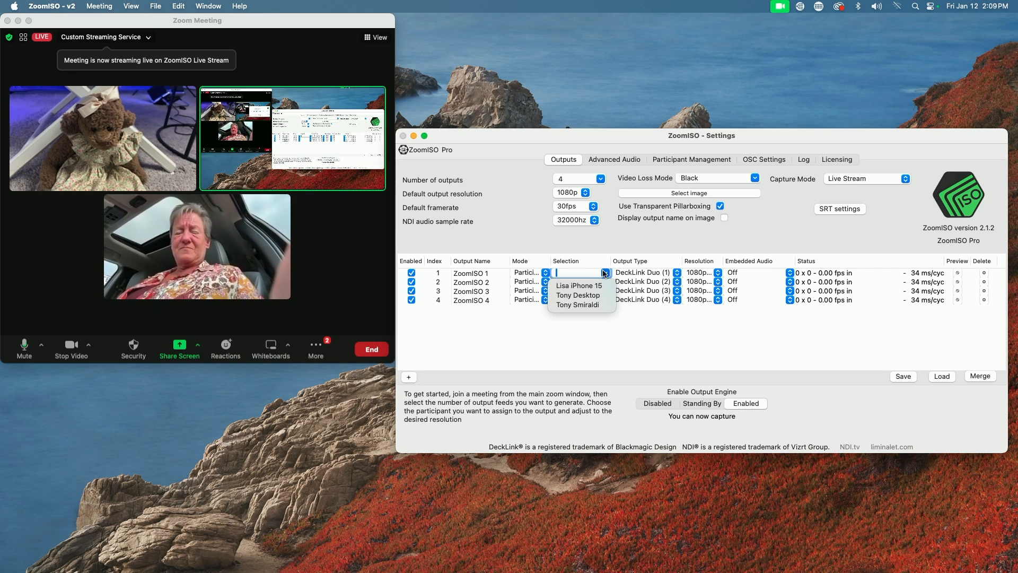
click(580, 285)
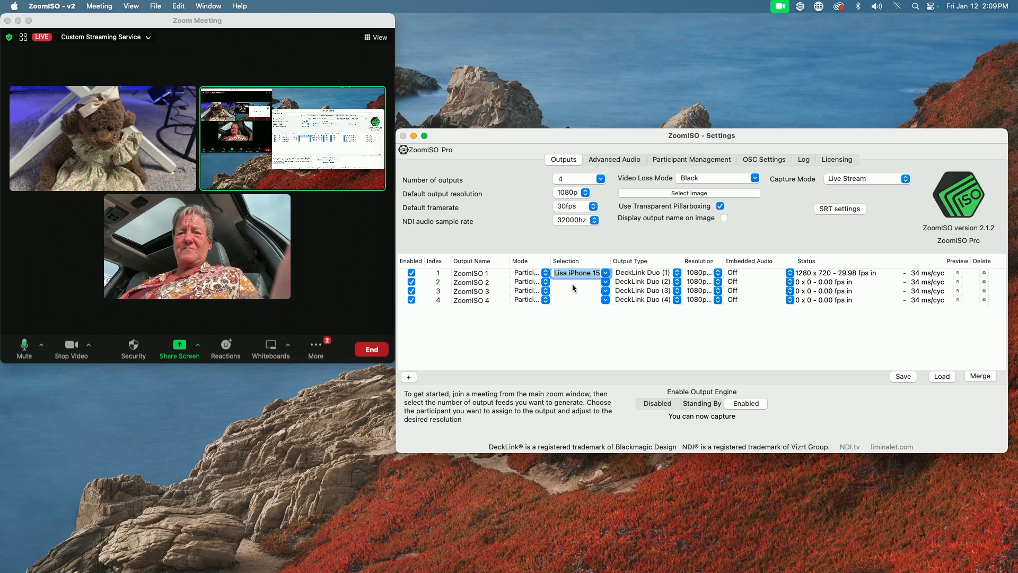
click(605, 282)
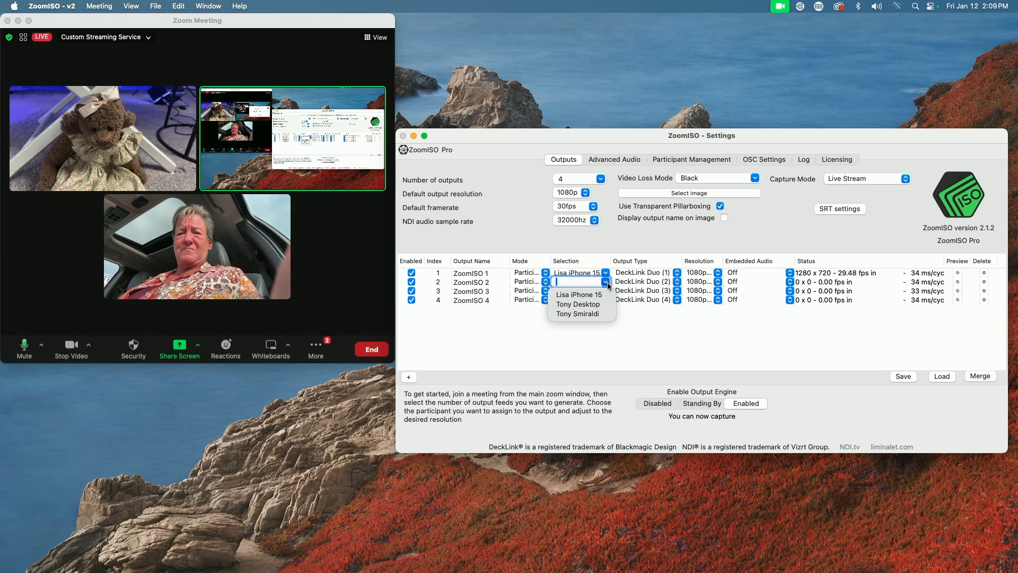
click(583, 313)
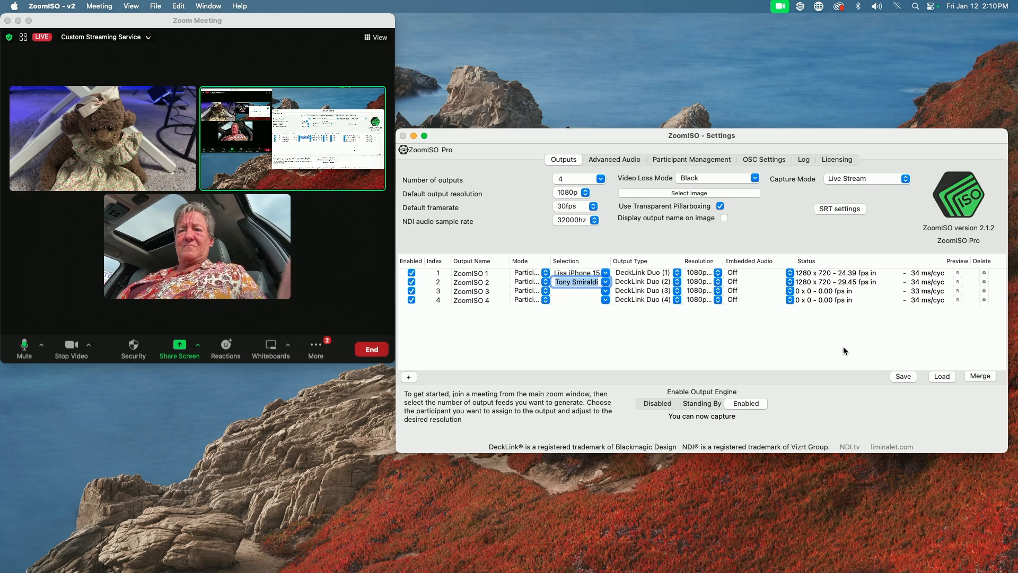
- In the advanced audio settings, assign the iPhone 15 participant to channels 1 and 2, keeping channel 1's gain reduction at 0
click(611, 160)
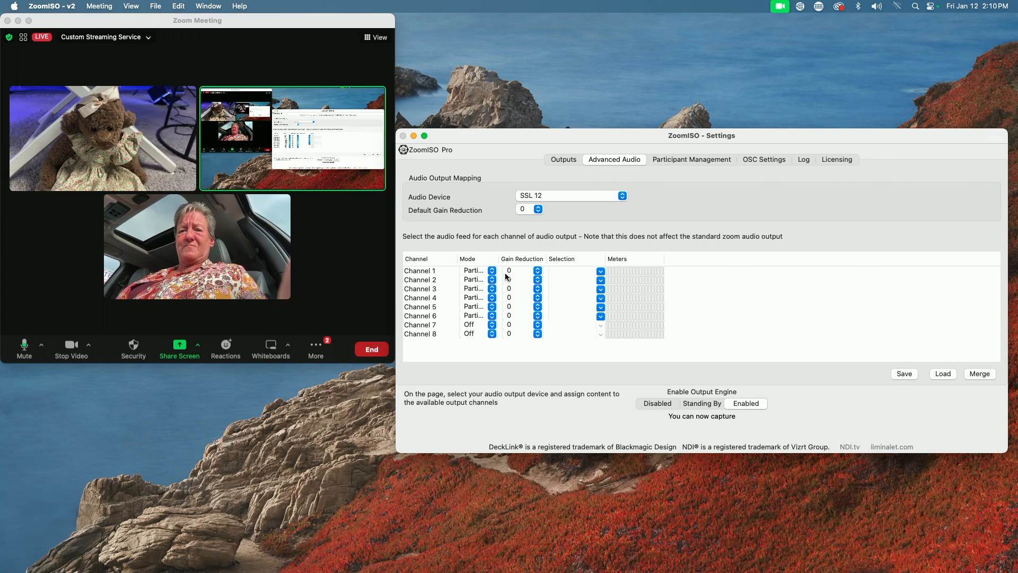
click(536, 271)
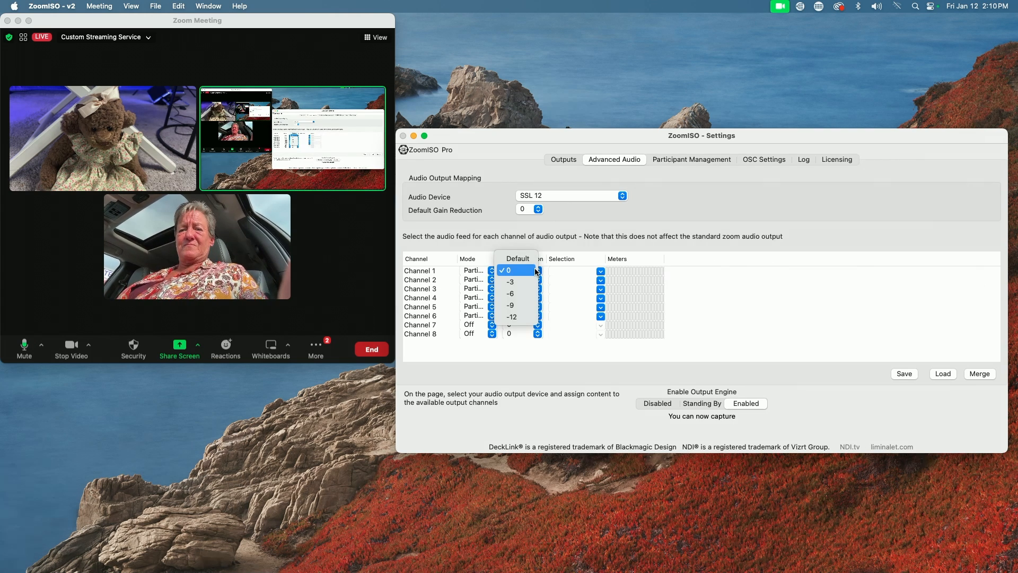
click(533, 270)
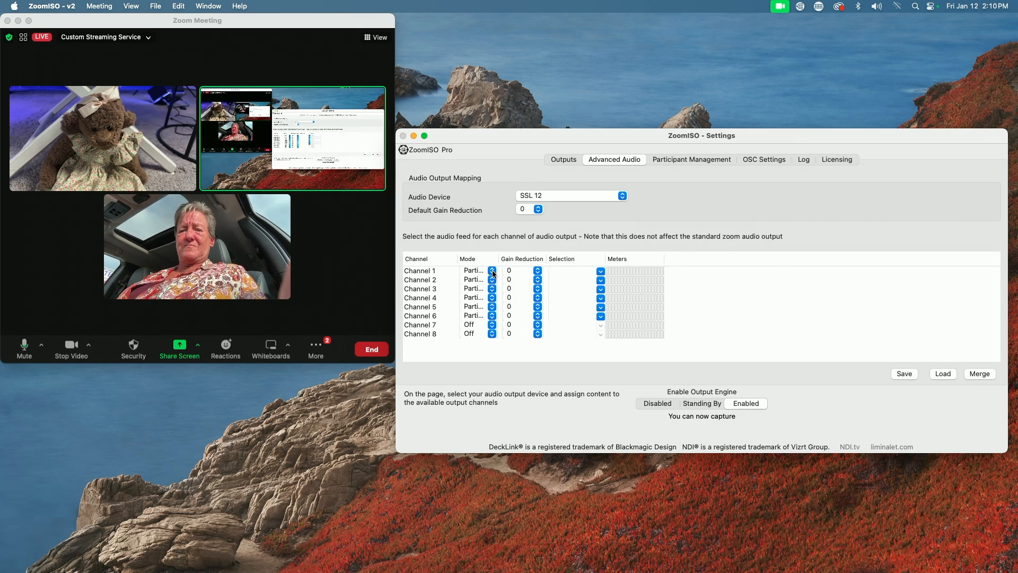
click(599, 272)
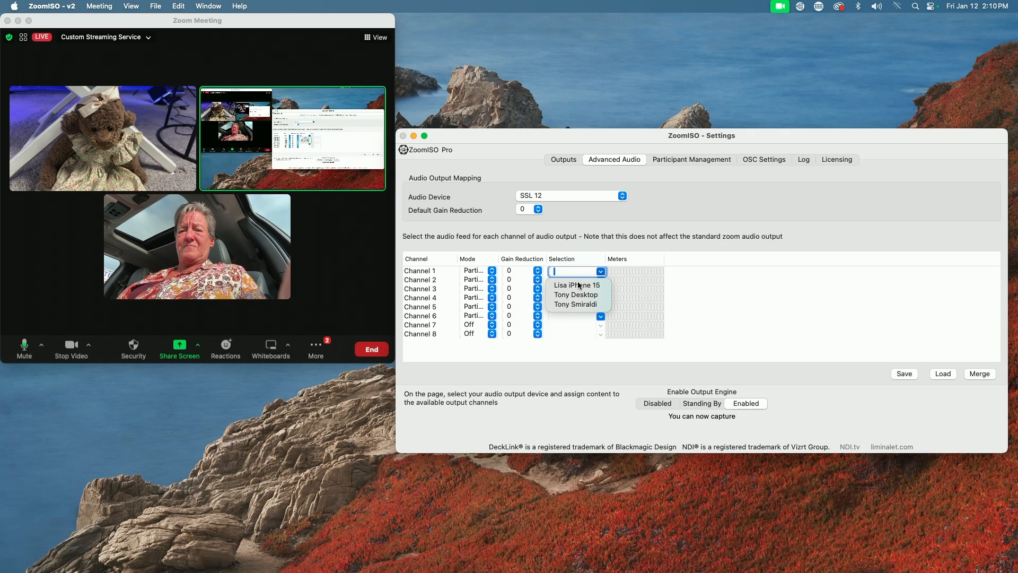
click(577, 286)
click(600, 281)
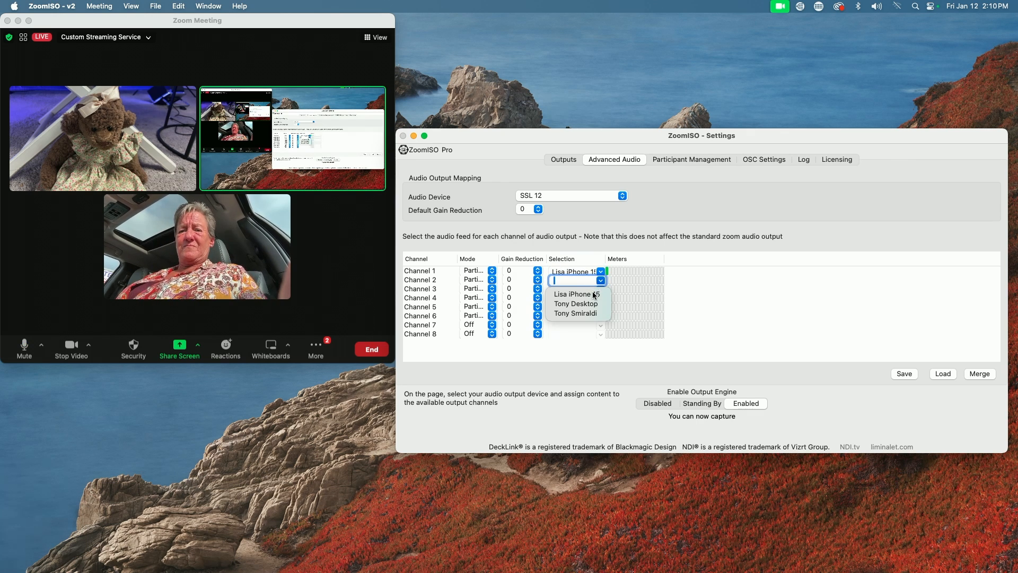
click(579, 295)
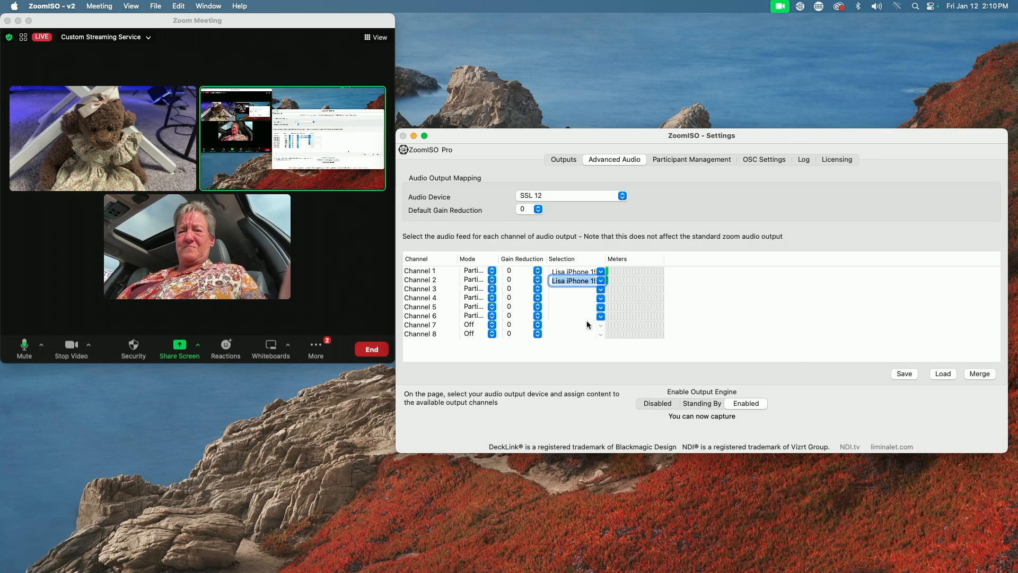
- Assign the last-listed participant, the same one used for output ZoomISO 2, to audio channels 3 and 4
click(601, 290)
click(812, 305)
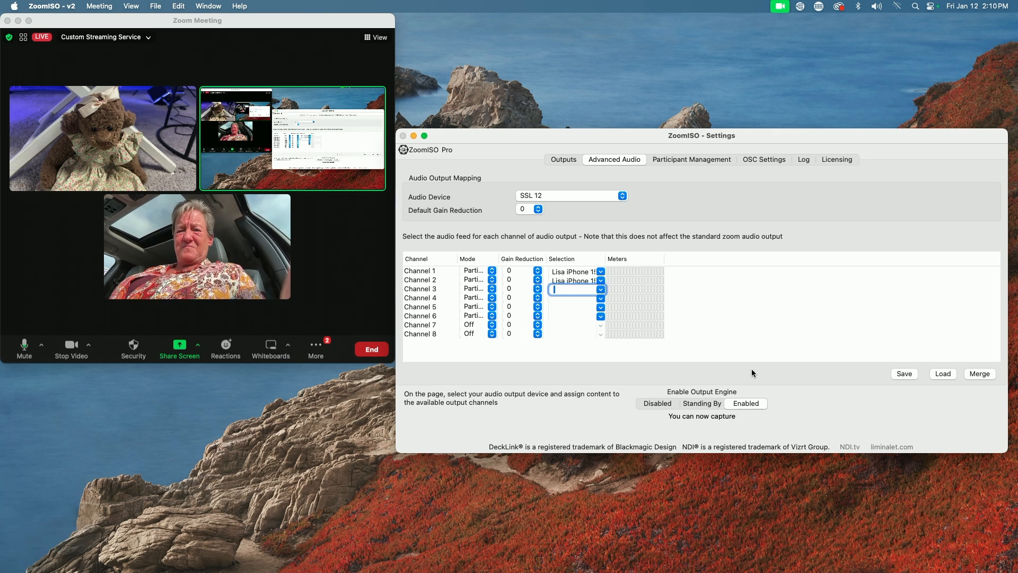
click(601, 290)
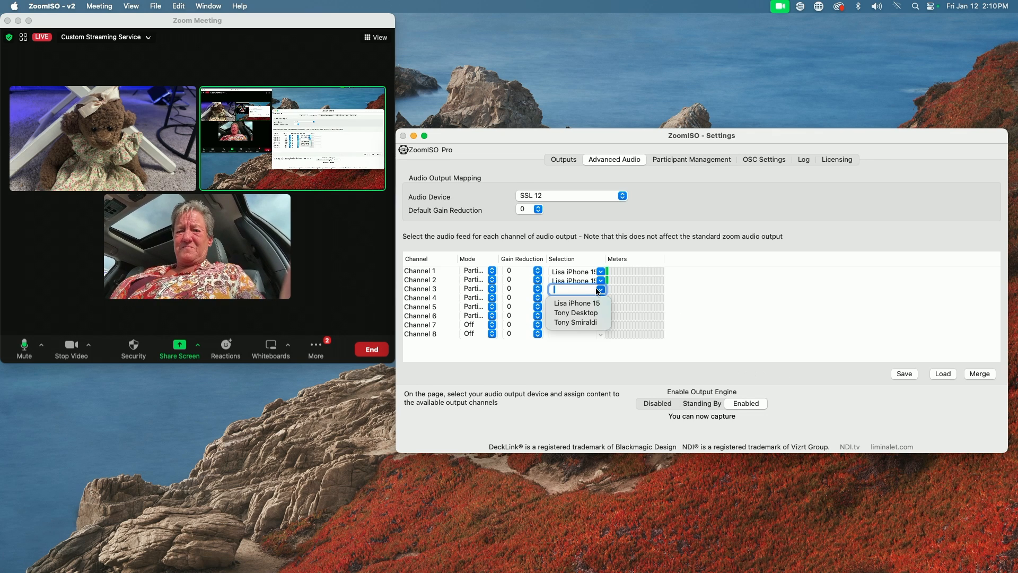
click(572, 322)
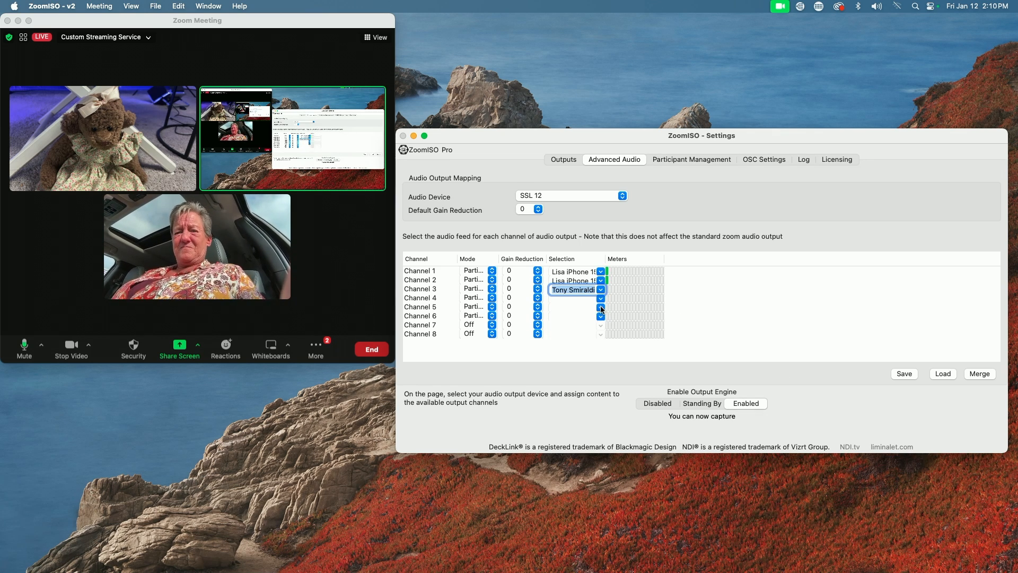
click(601, 299)
click(576, 331)
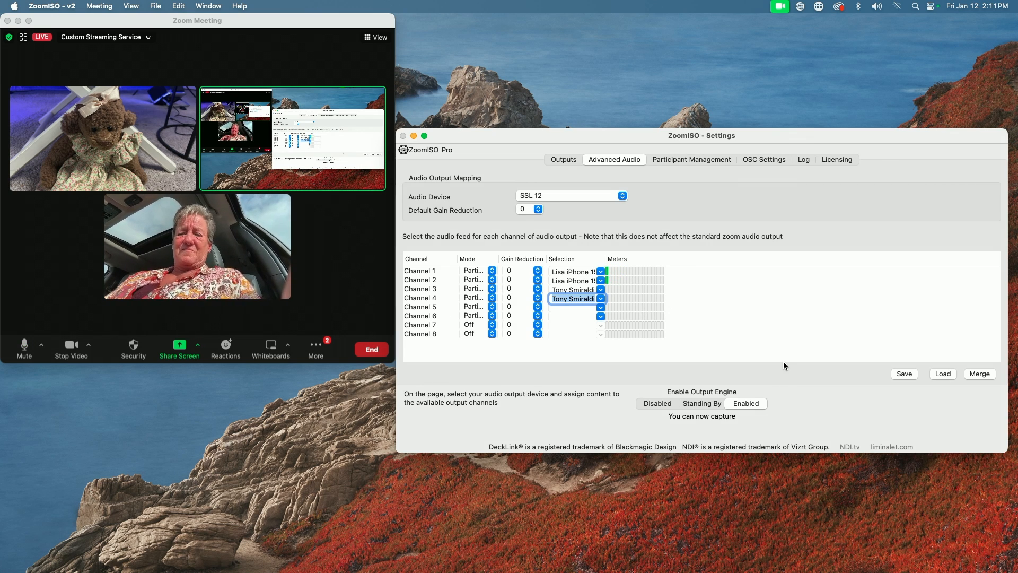
- Switch to SSL 360 to examine the mixer's playback returns, minimise it, and return to the ZoomISO output settings
key(super+Tab)
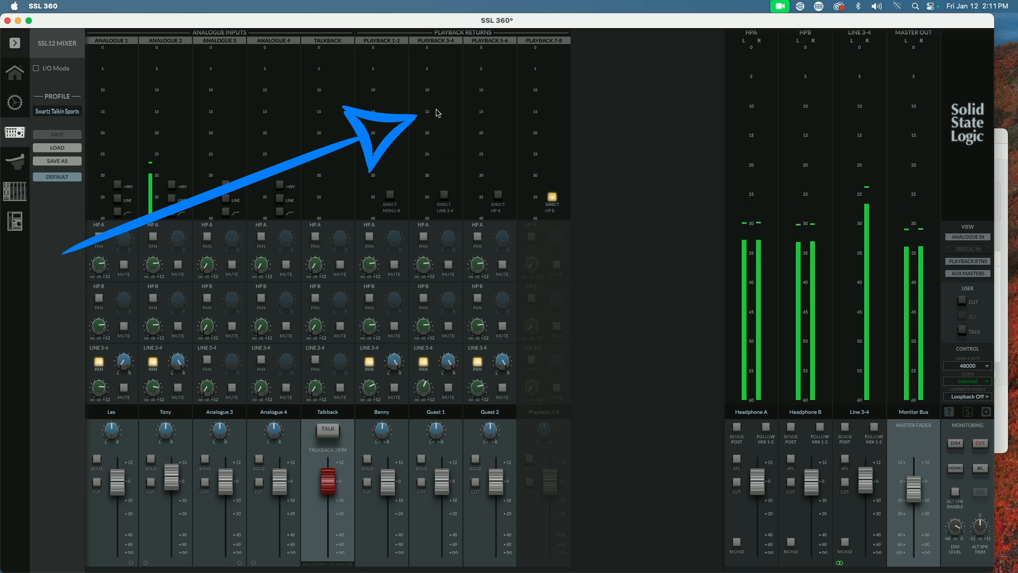
click(18, 21)
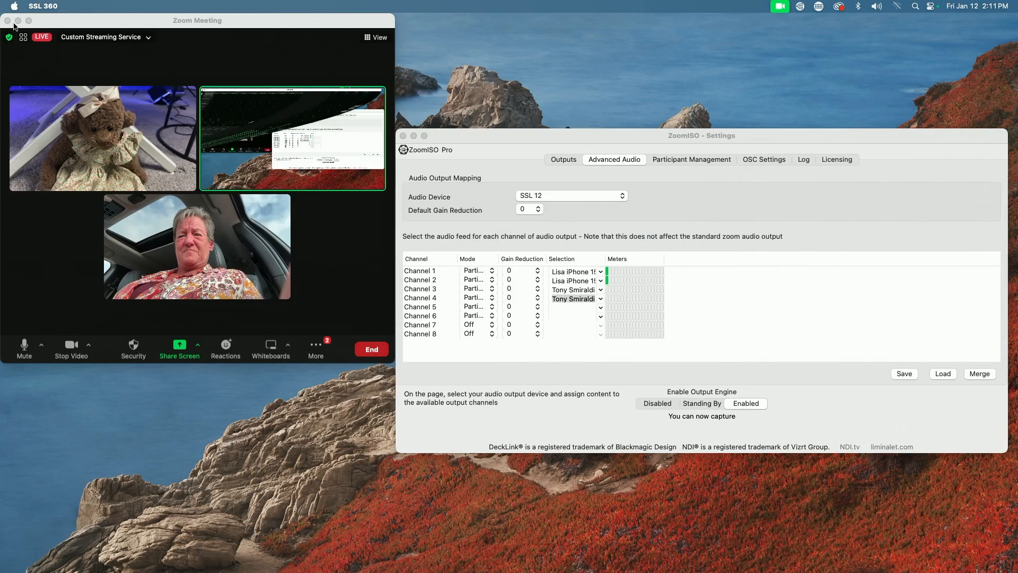
click(511, 167)
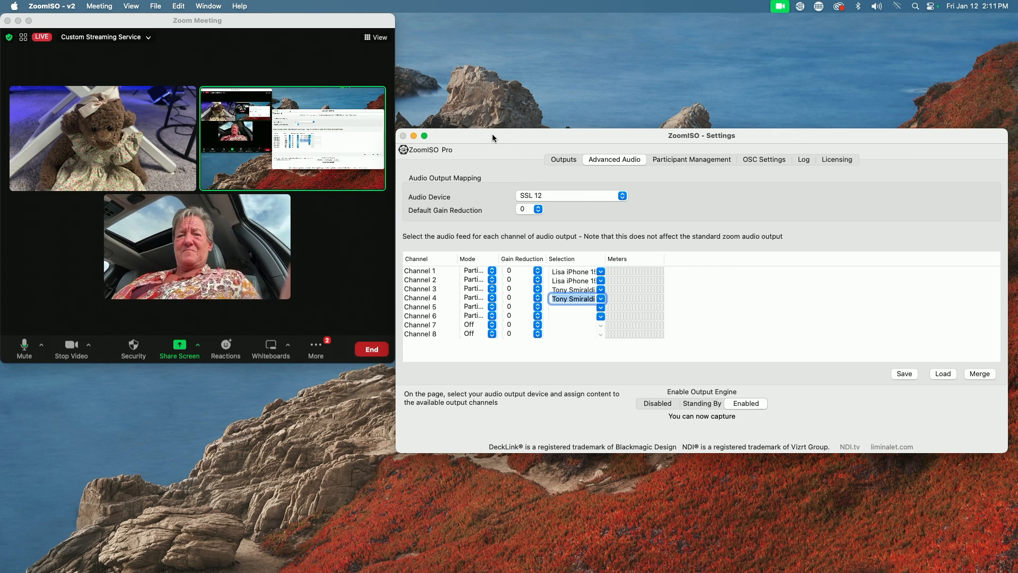
click(560, 160)
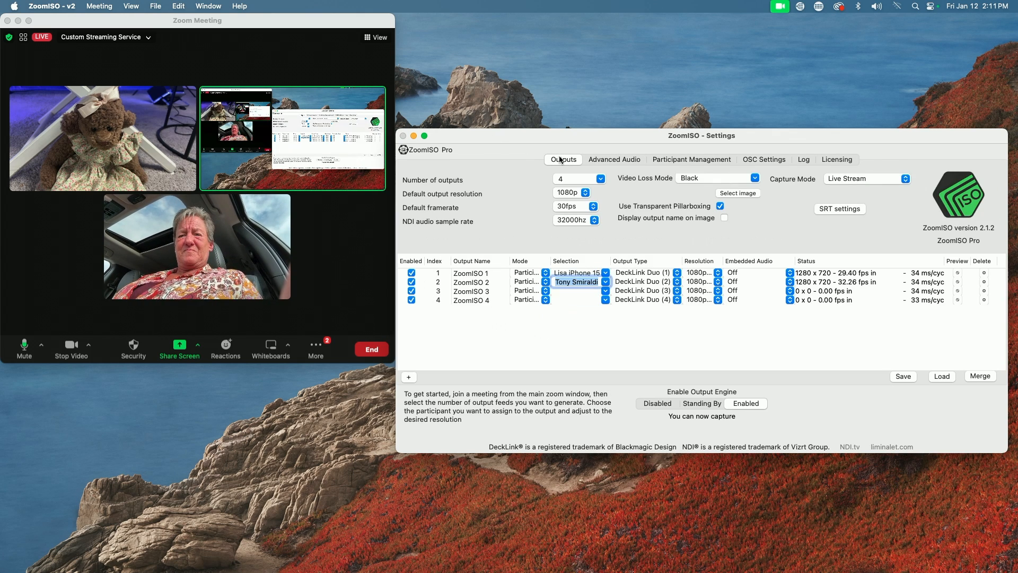